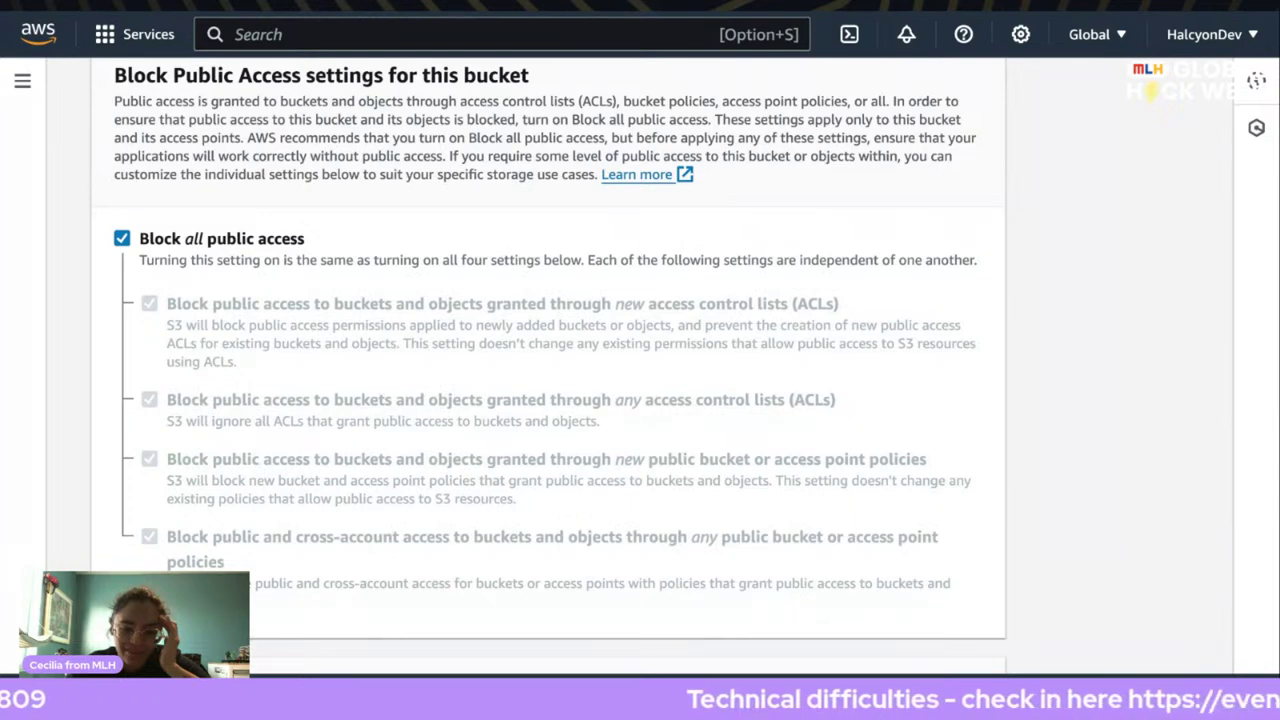
Create the stickers-db bucket with all public access blocked, versioning disabled, no tags, SSE-S3 encryption and Bucket Key enabled.
scroll(1094, 561, "down", 3)
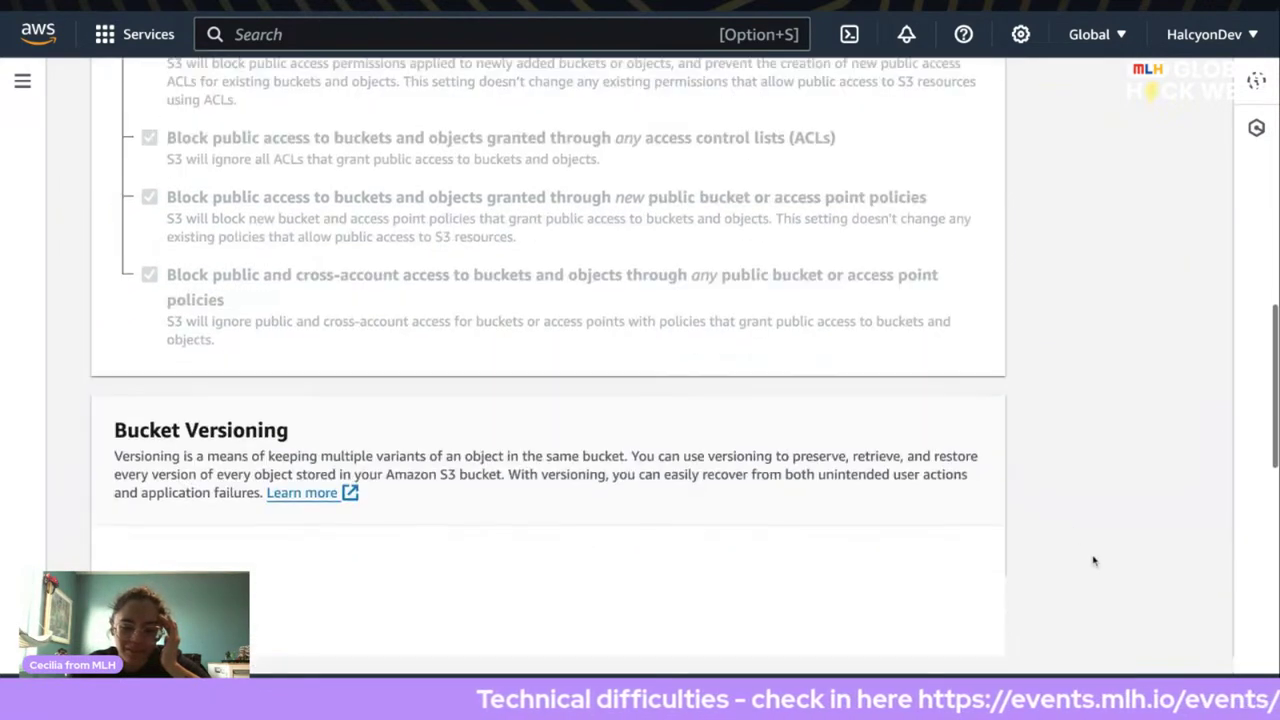
scroll(623, 537, "down", 4)
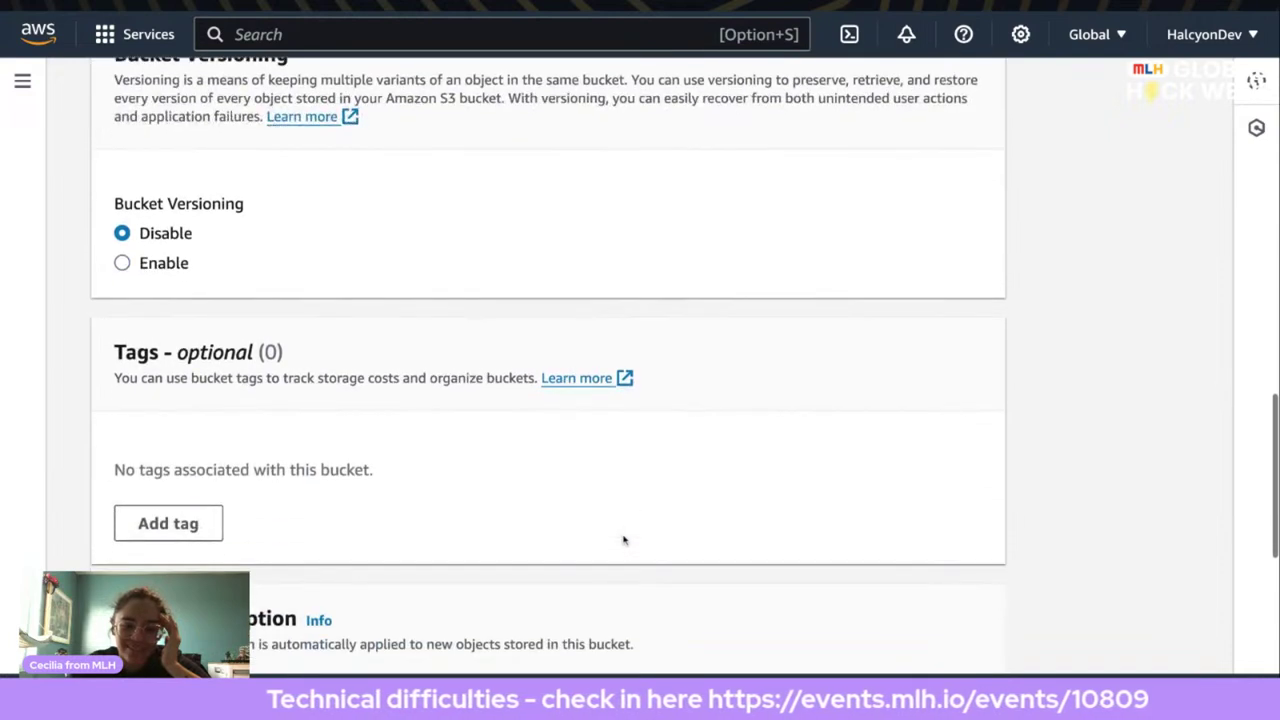
scroll(623, 540, "up", 1)
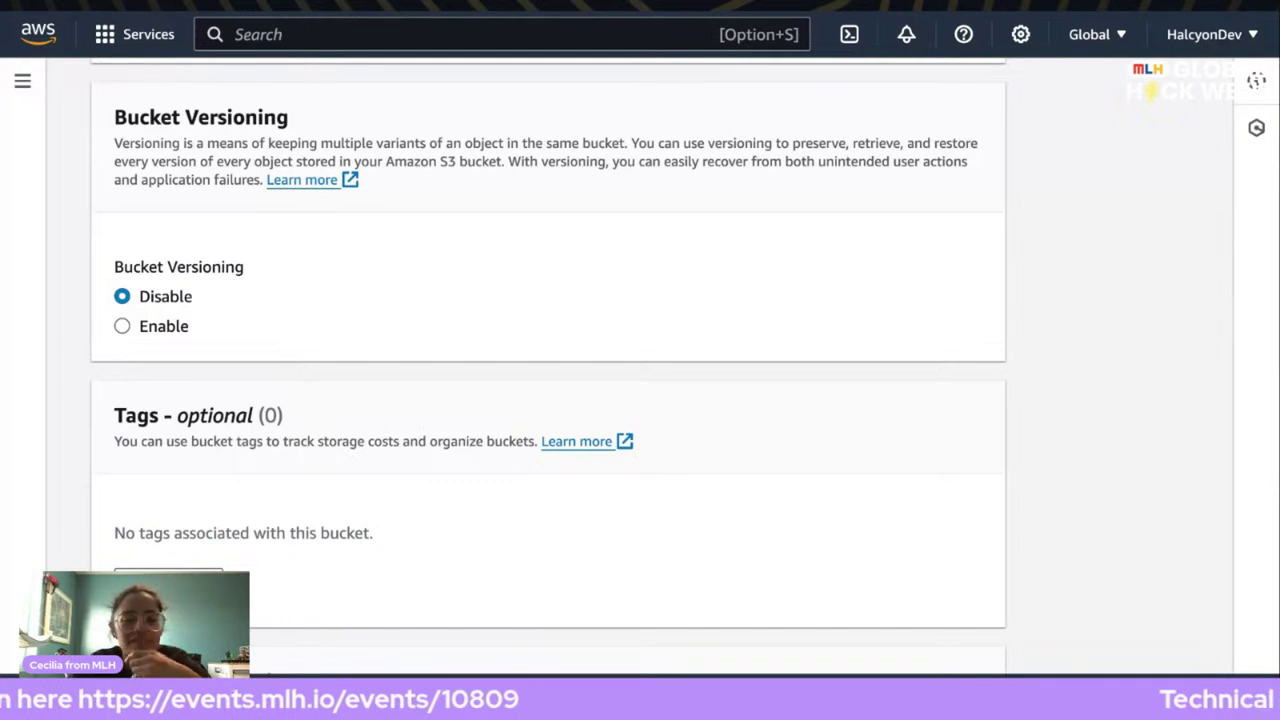
scroll(548, 345, "down", 2)
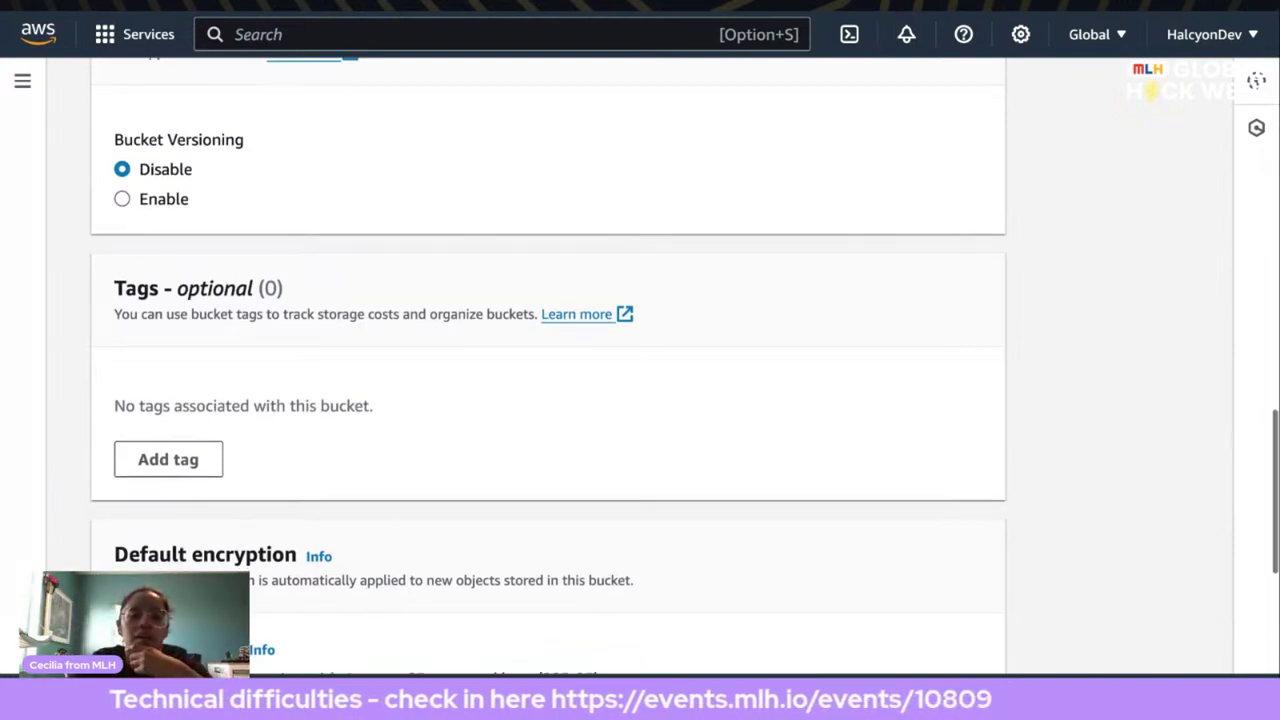
scroll(298, 245, "down", 3)
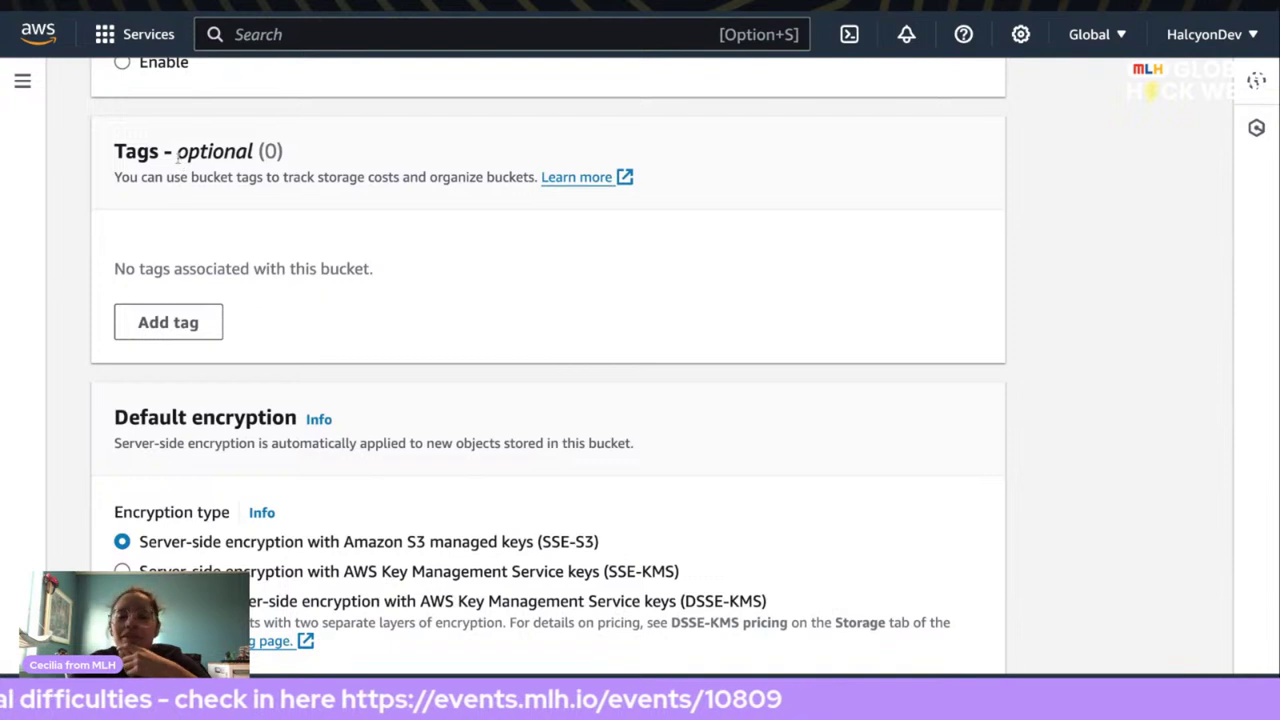
scroll(320, 363, "down", 4)
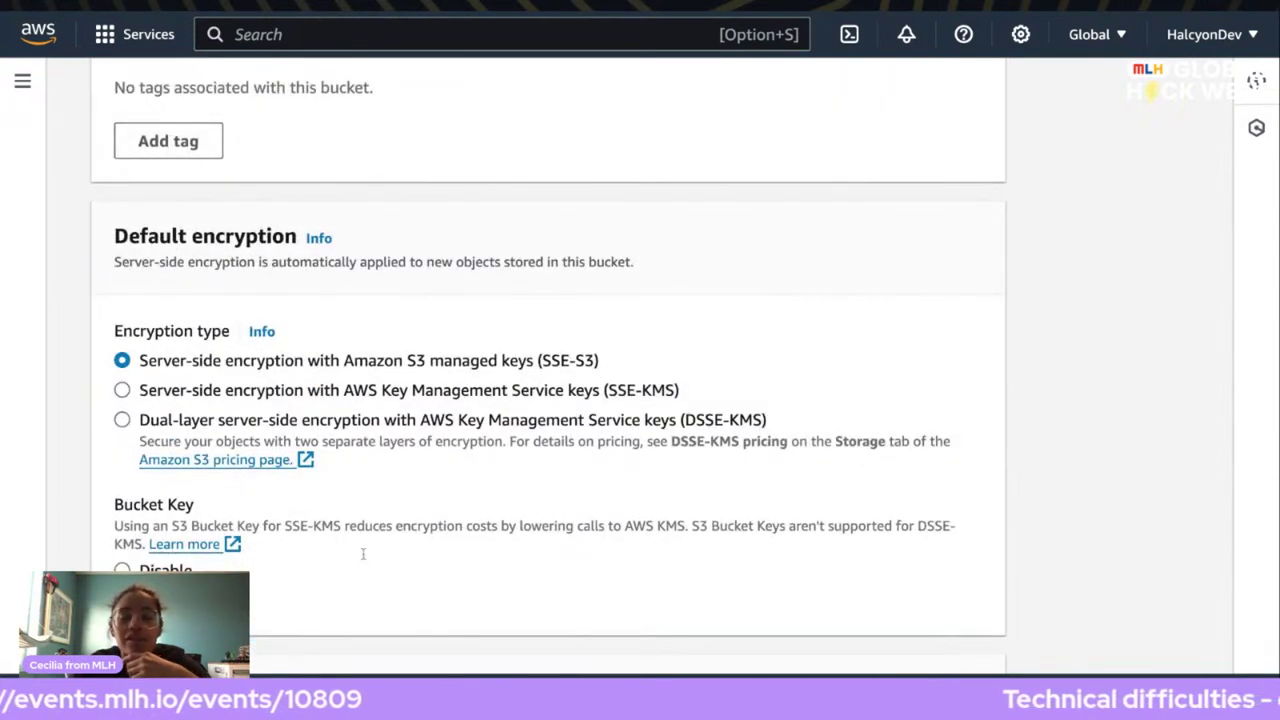
scroll(495, 527, "down", 1)
scroll(495, 527, "down", 1)
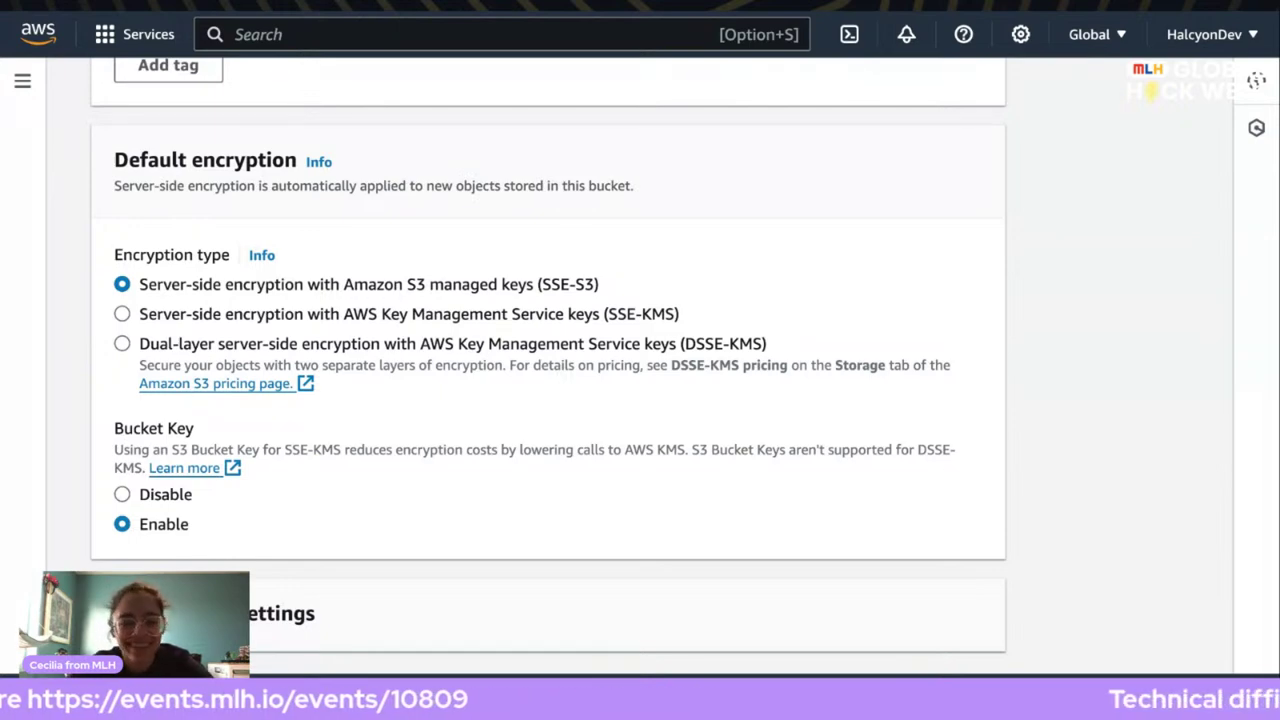
scroll(288, 540, "down", 3)
scroll(288, 540, "down", 1)
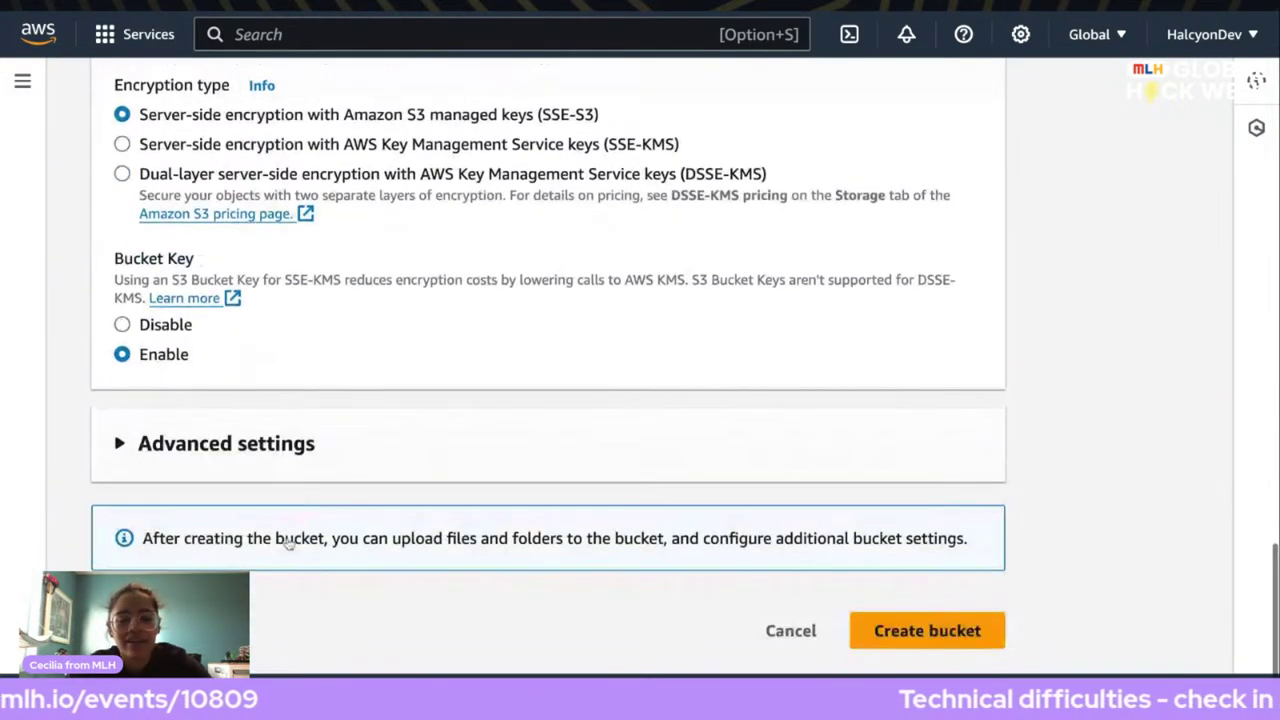
left_click(902, 645)
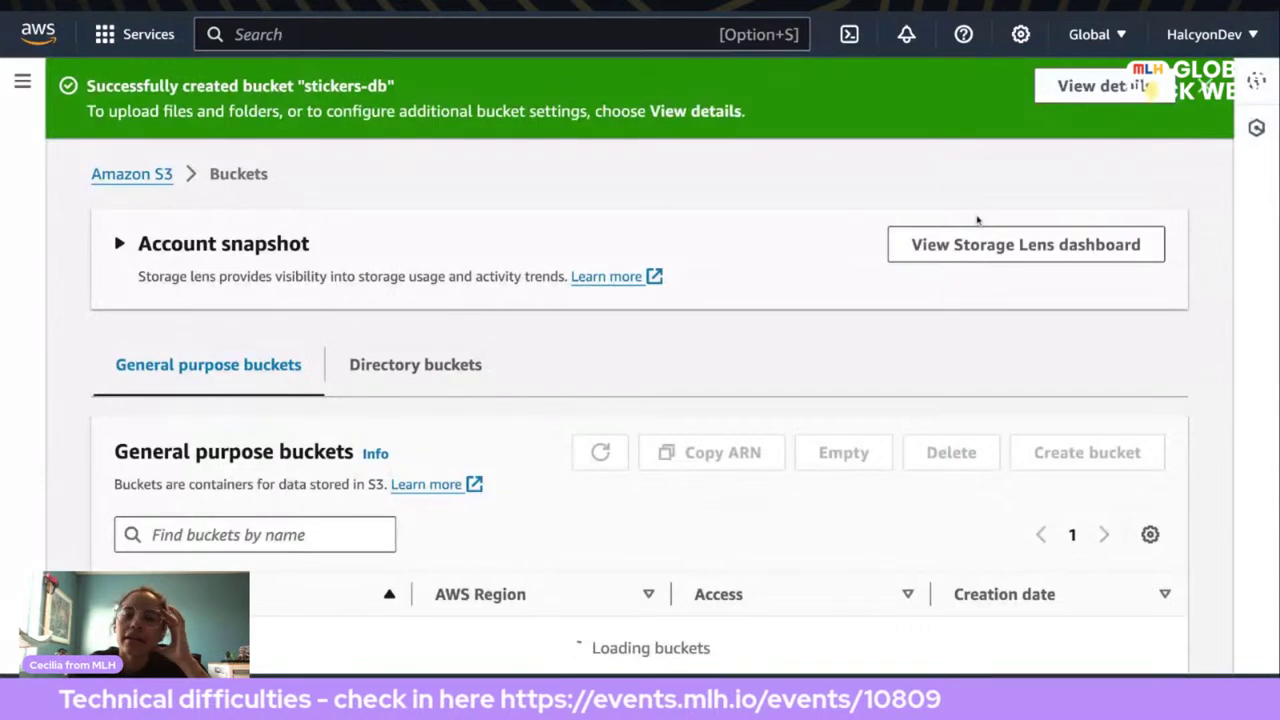
Open the stickers-db bucket from the general purpose buckets list and view its objects.
scroll(837, 251, "down", 1)
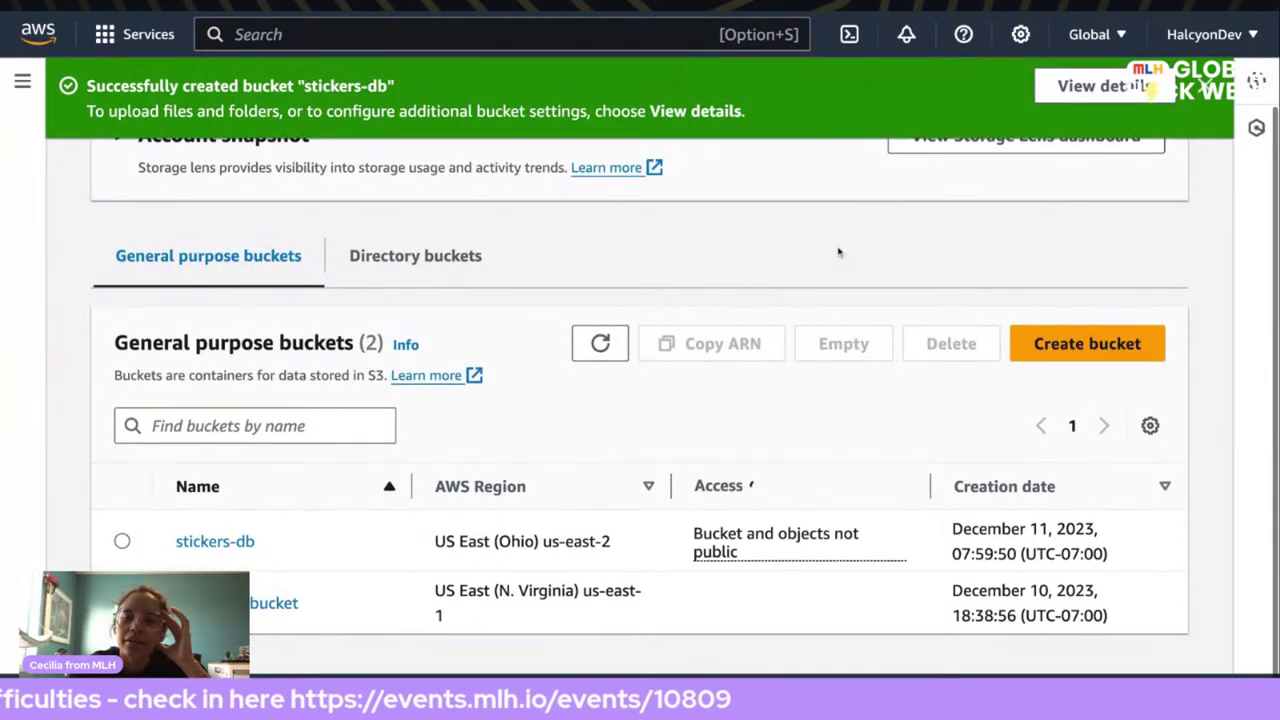
left_click(212, 541)
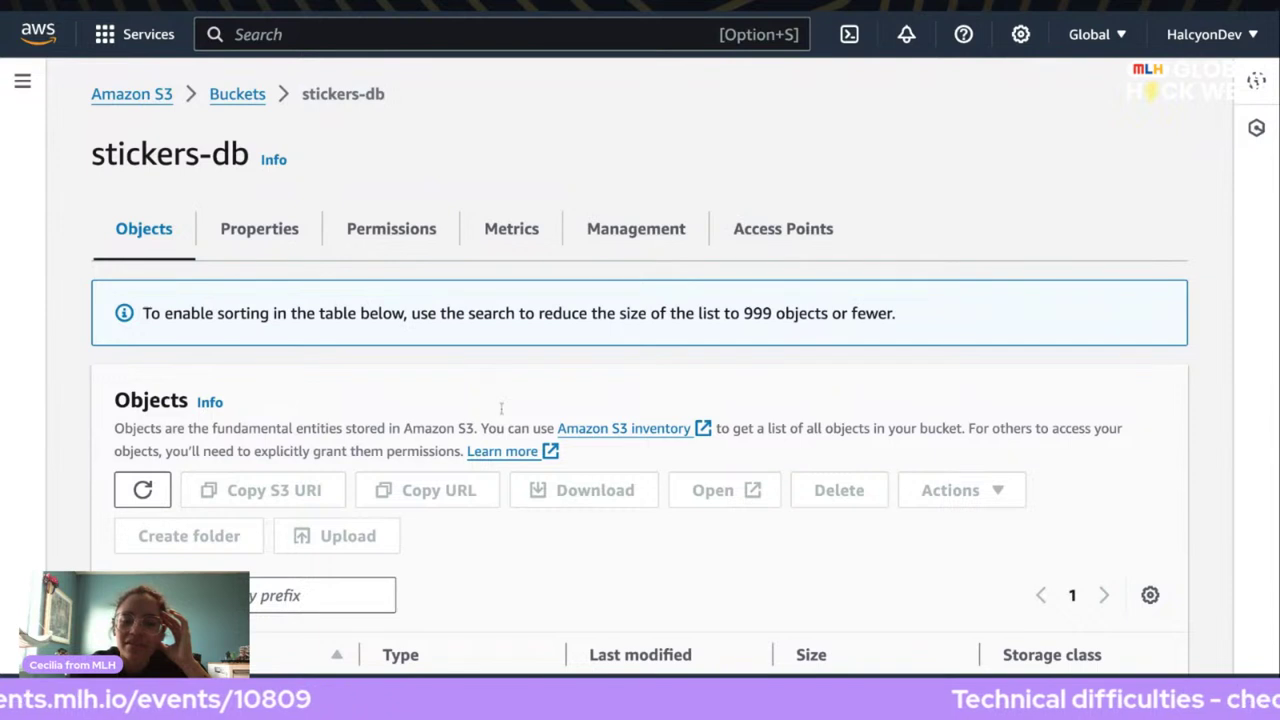
scroll(894, 449, "down", 1)
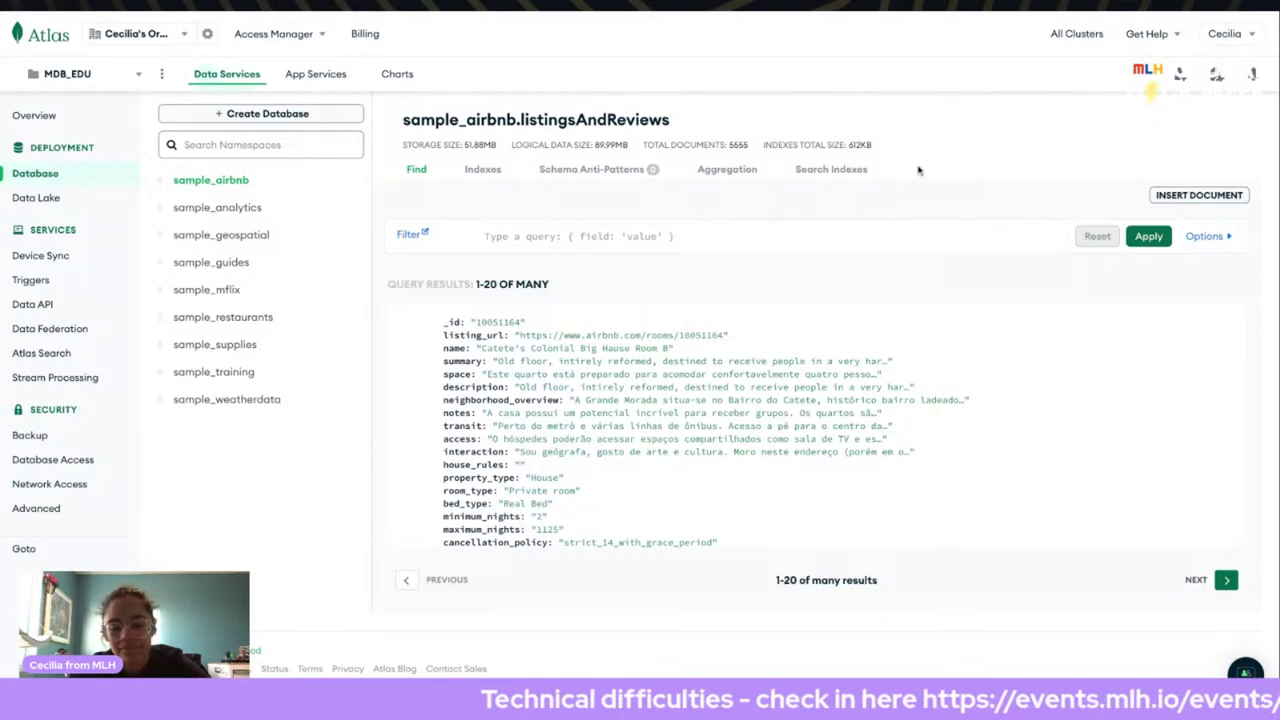
key("ctrl+plus")
key("ctrl+plus")
key("ctrl+plus")
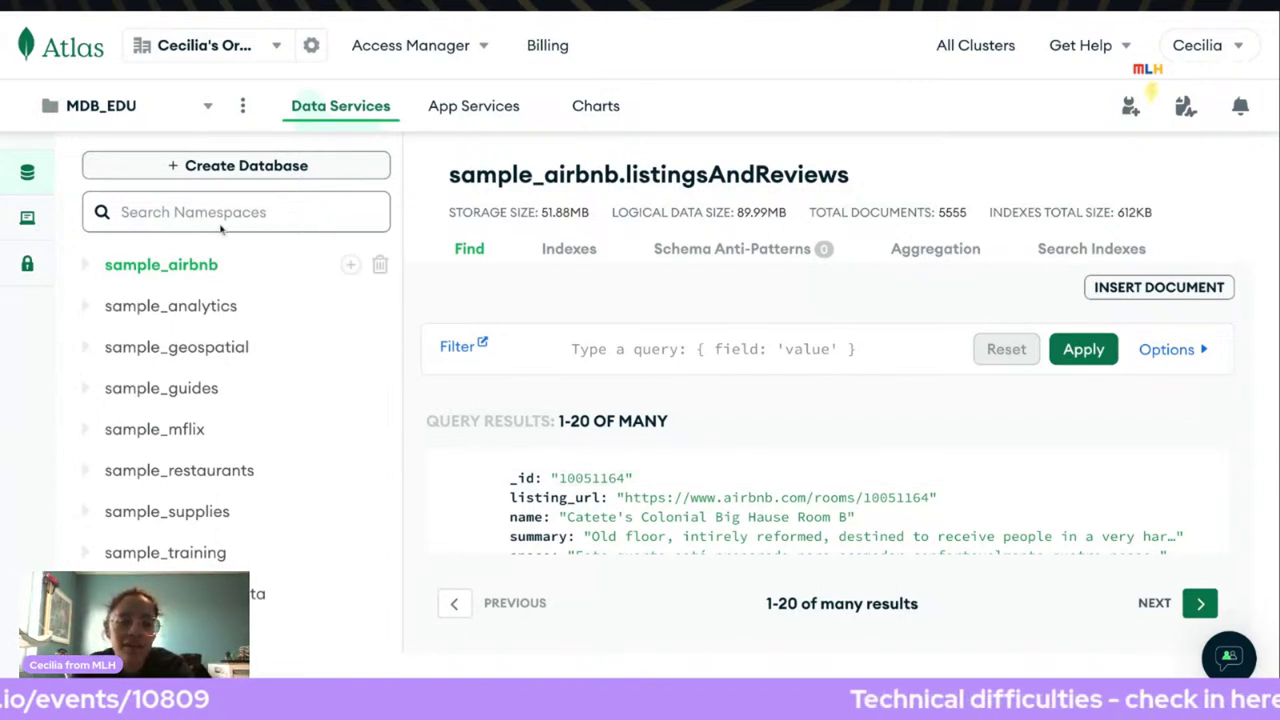
left_click(247, 176)
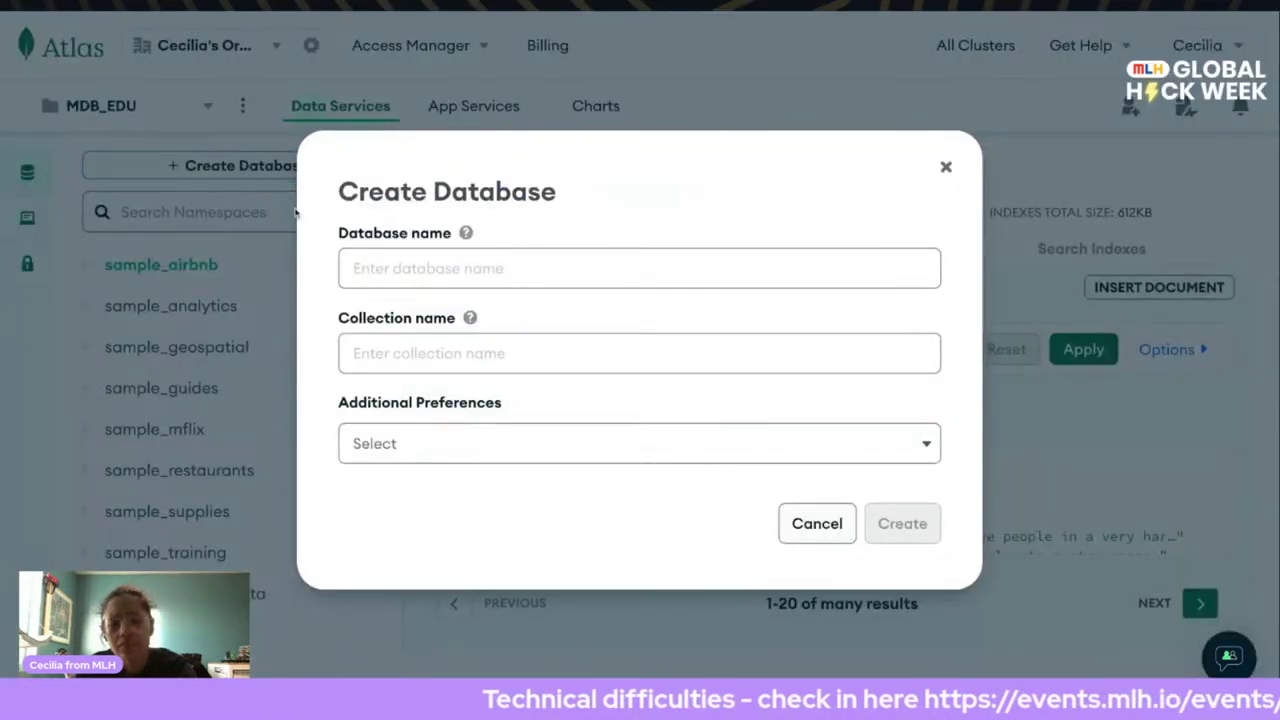
left_click(441, 272)
type("sticker")
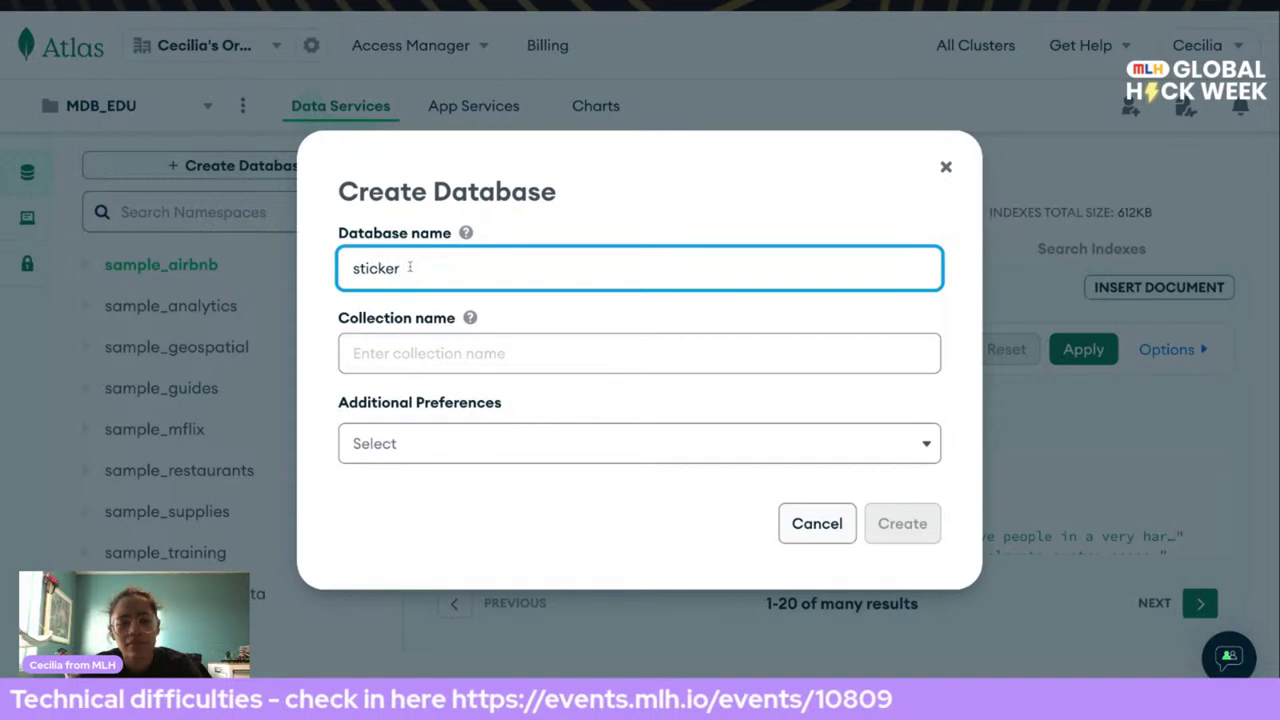
left_click(815, 523)
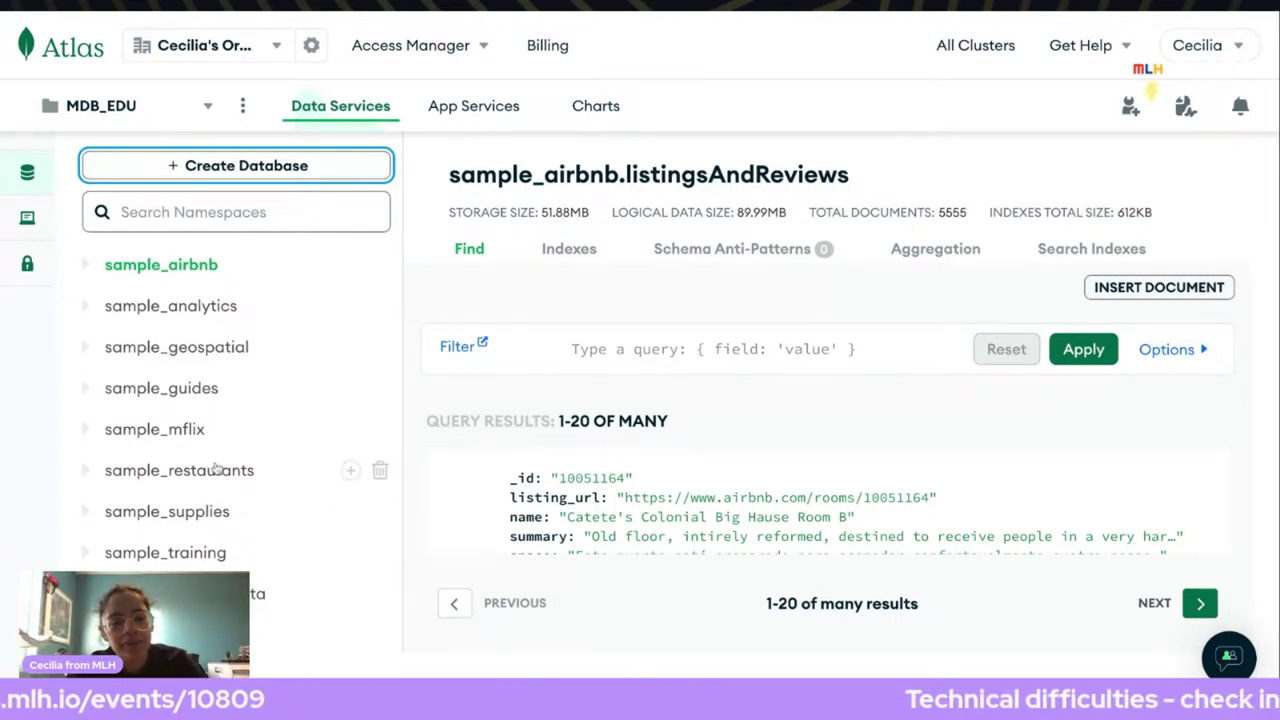
Start creating a new database in Atlas and enter sticker as the database name.
left_click(276, 167)
left_click(487, 264)
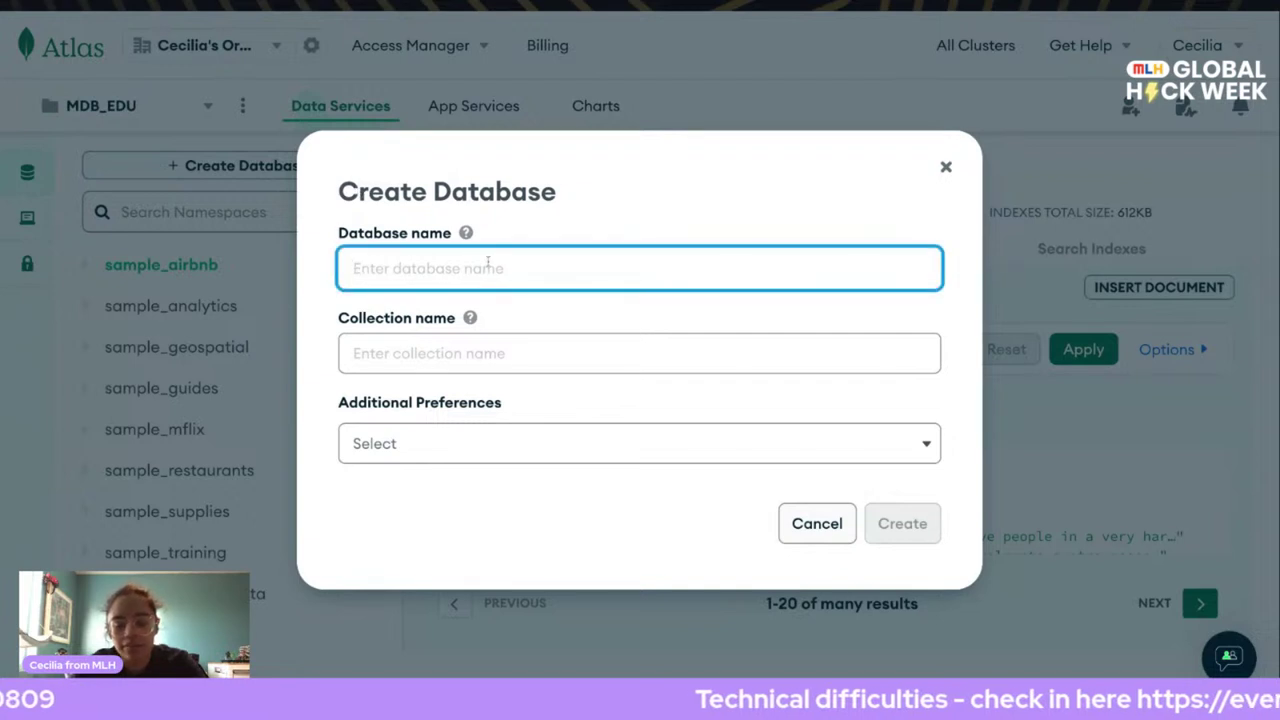
type("stickerd")
key("BackSpace")
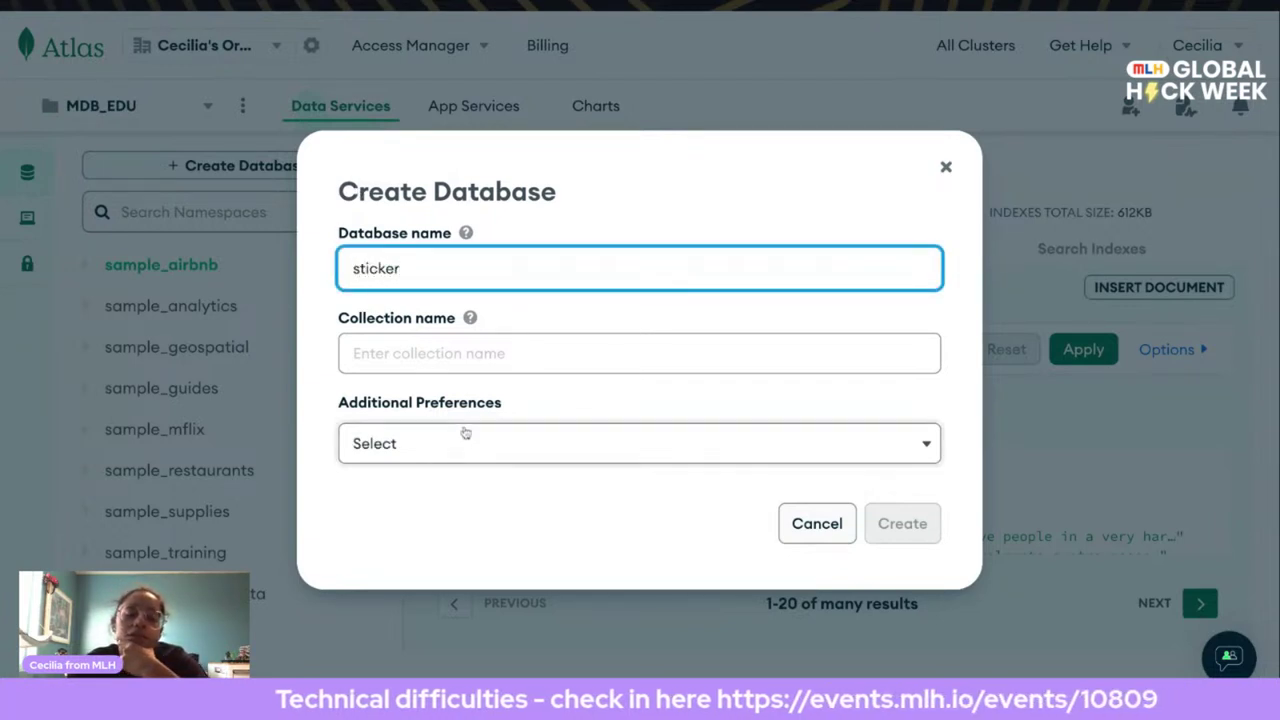
Examine the additional collection preferences for the new database without choosing any of them.
left_click(440, 465)
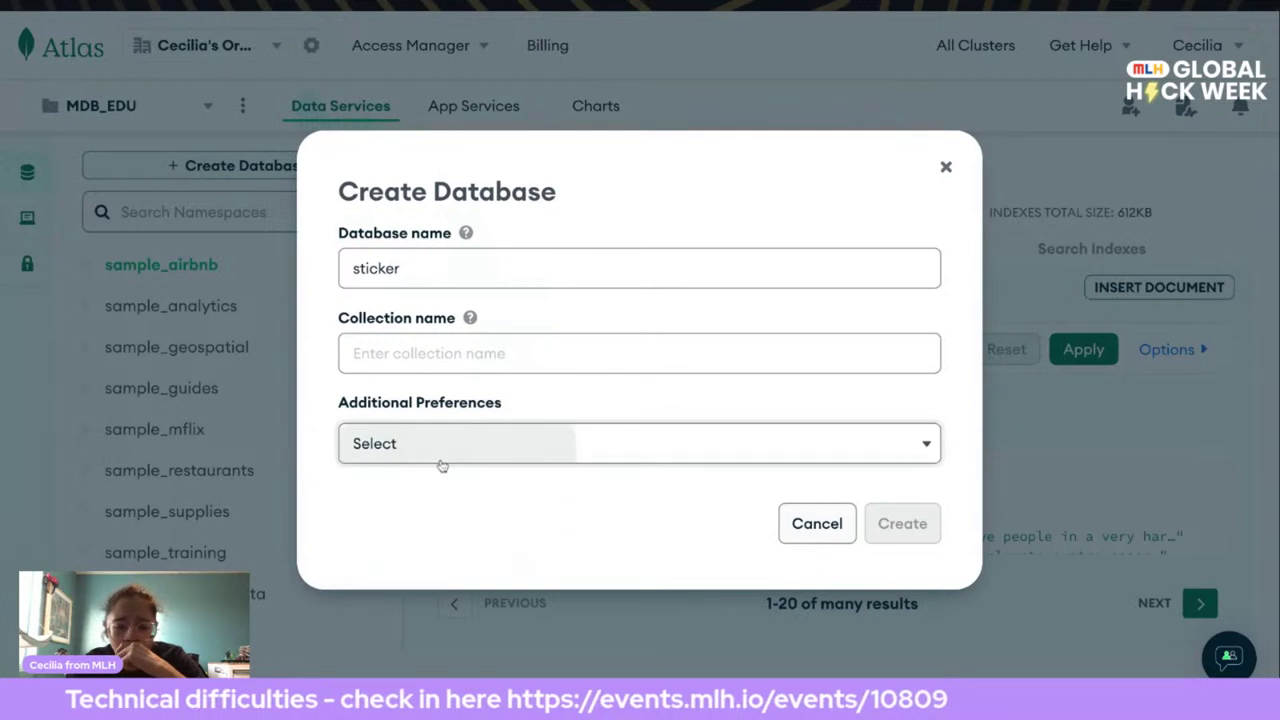
left_click(442, 461)
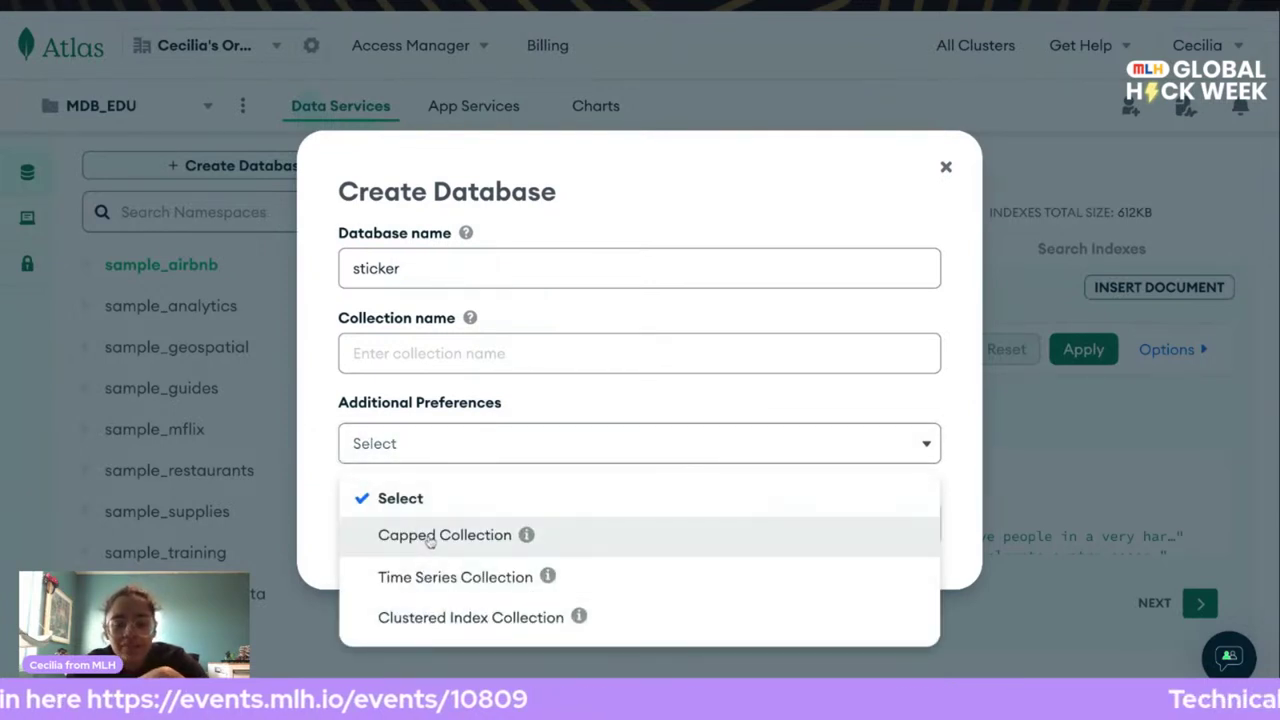
left_click(463, 437)
left_click(435, 355)
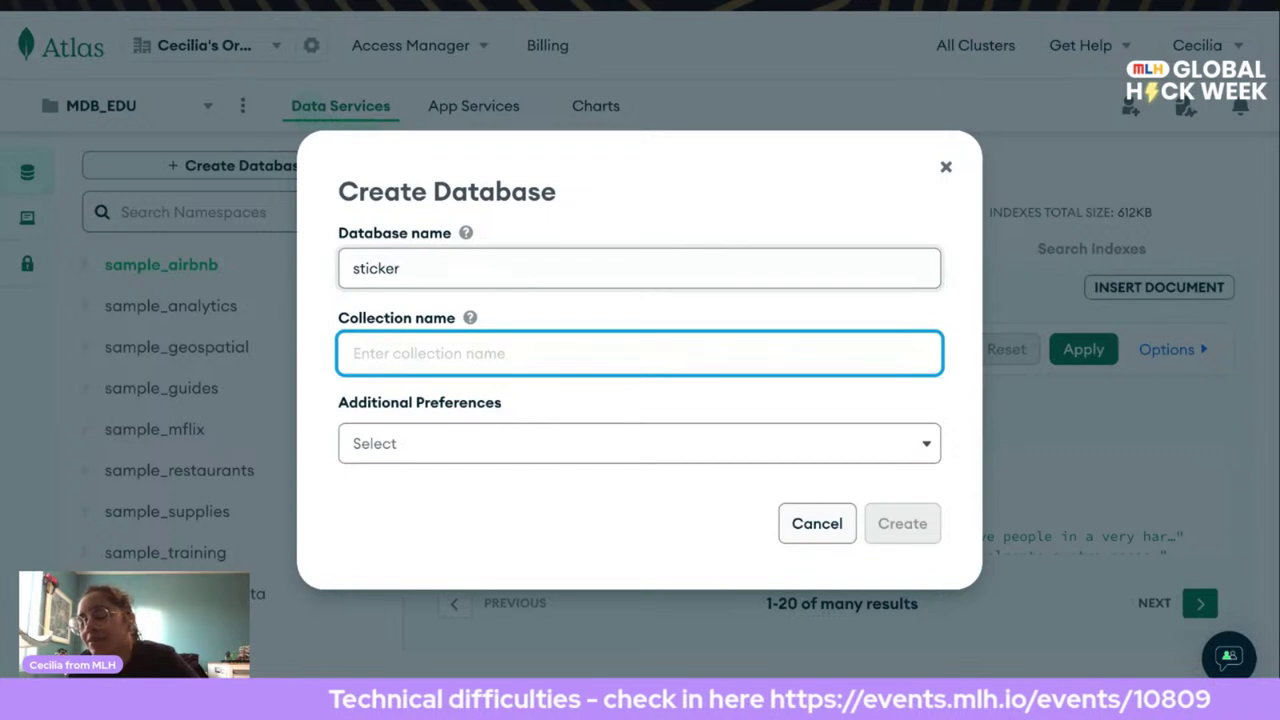
Change the new database's name to stickers.
left_click(408, 272)
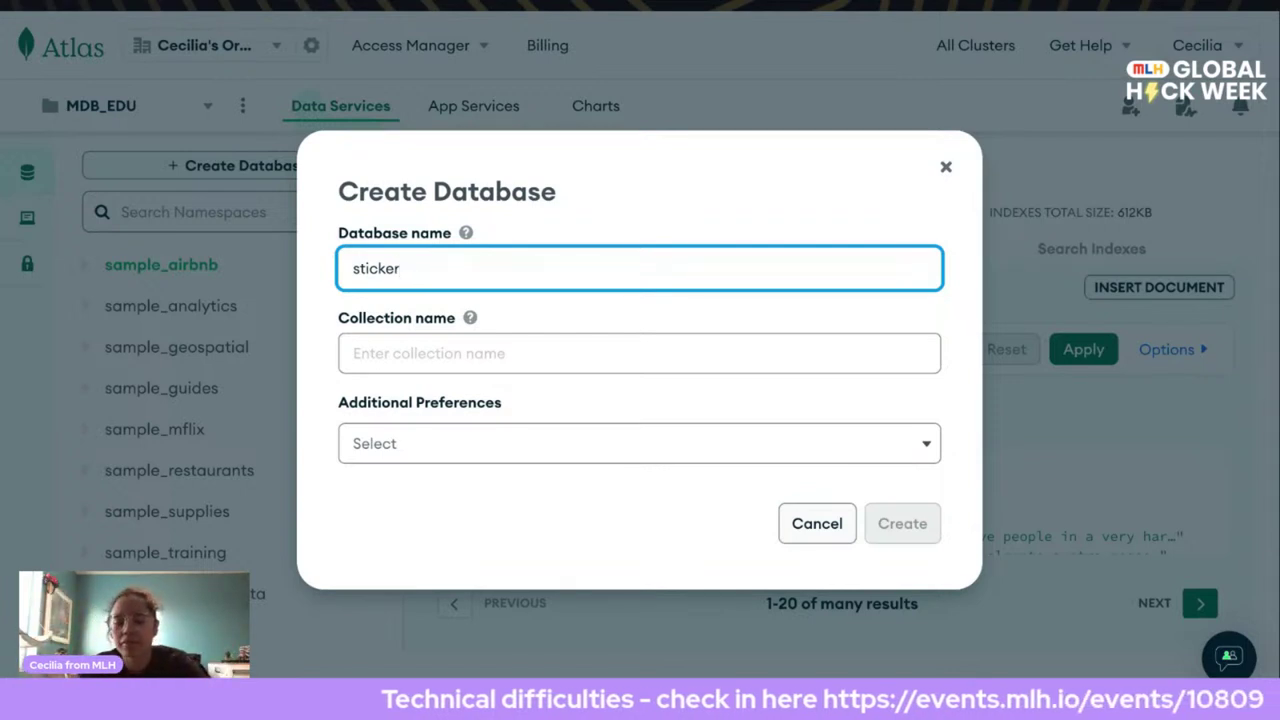
type("sd")
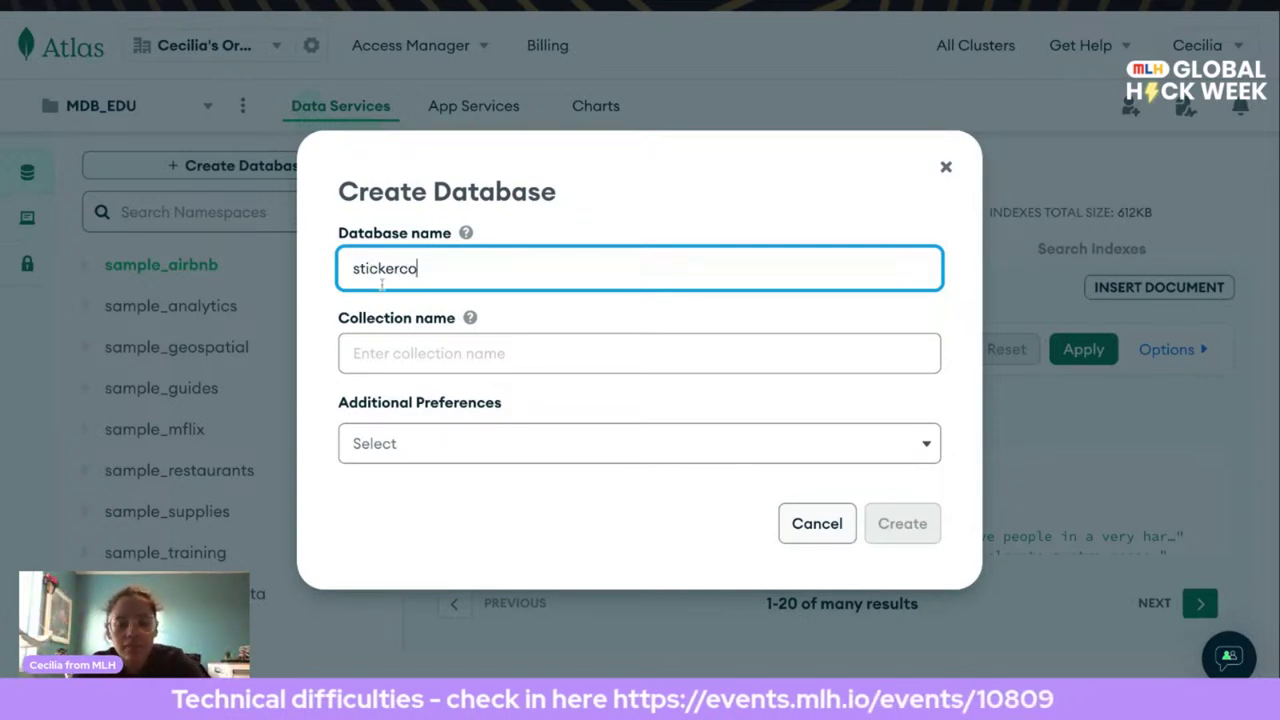
key("BackSpace")
key("BackSpace")
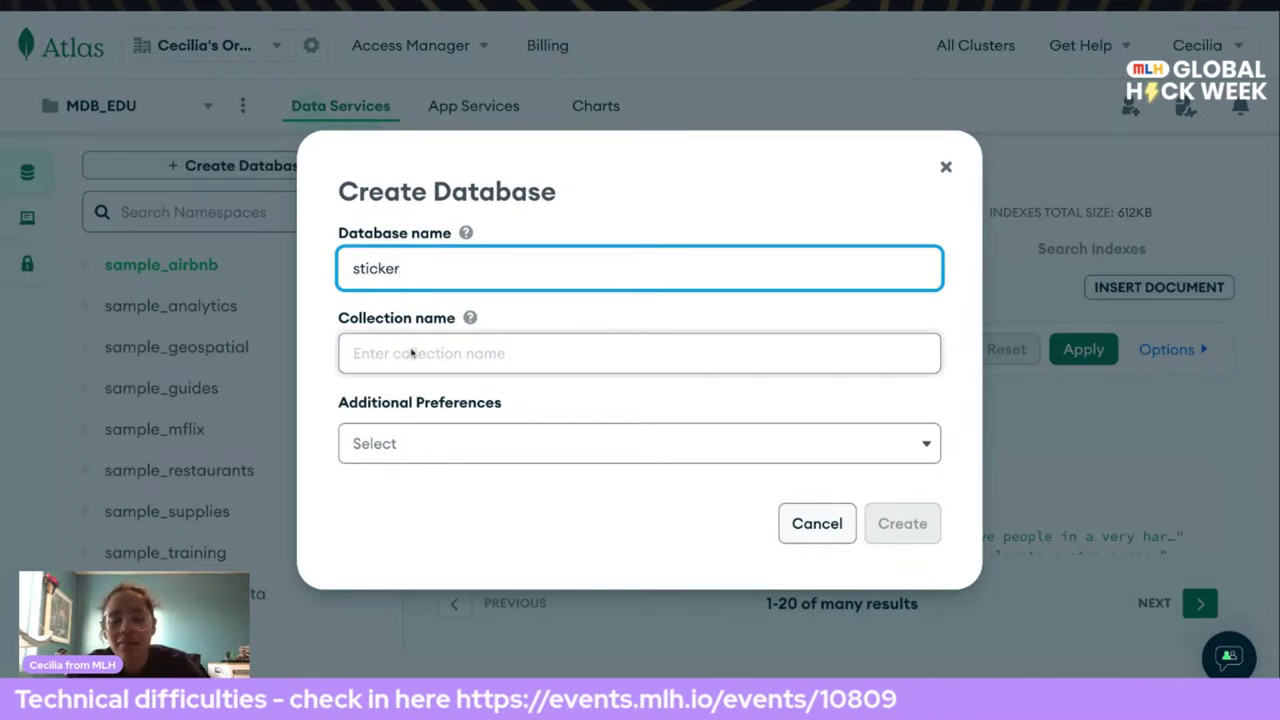
type("s")
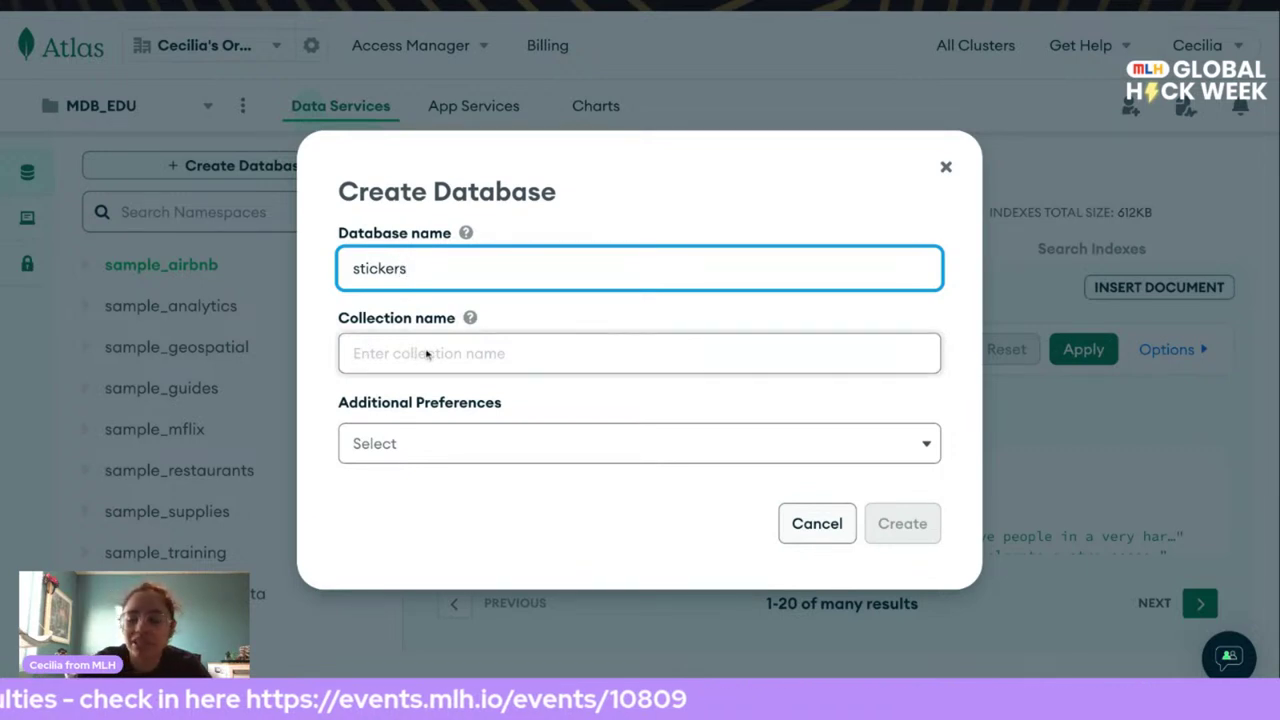
Name the collection metadata and create the database.
left_click(427, 355)
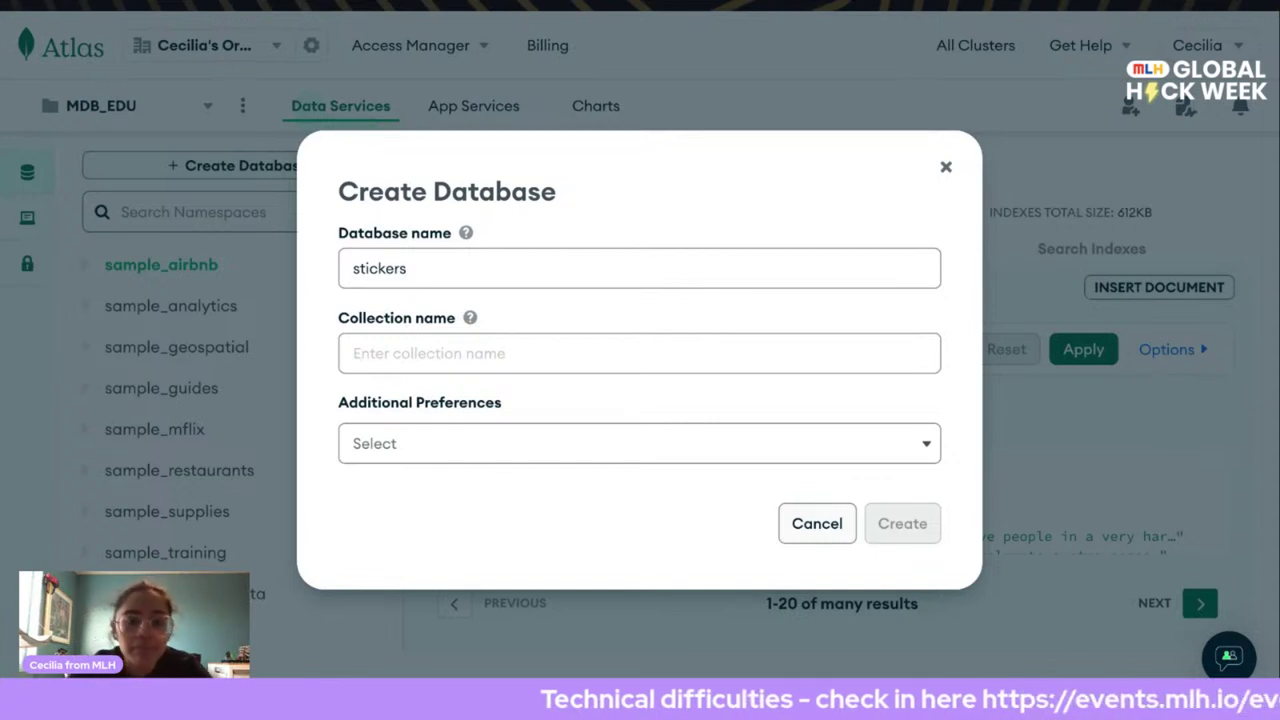
key("Tab")
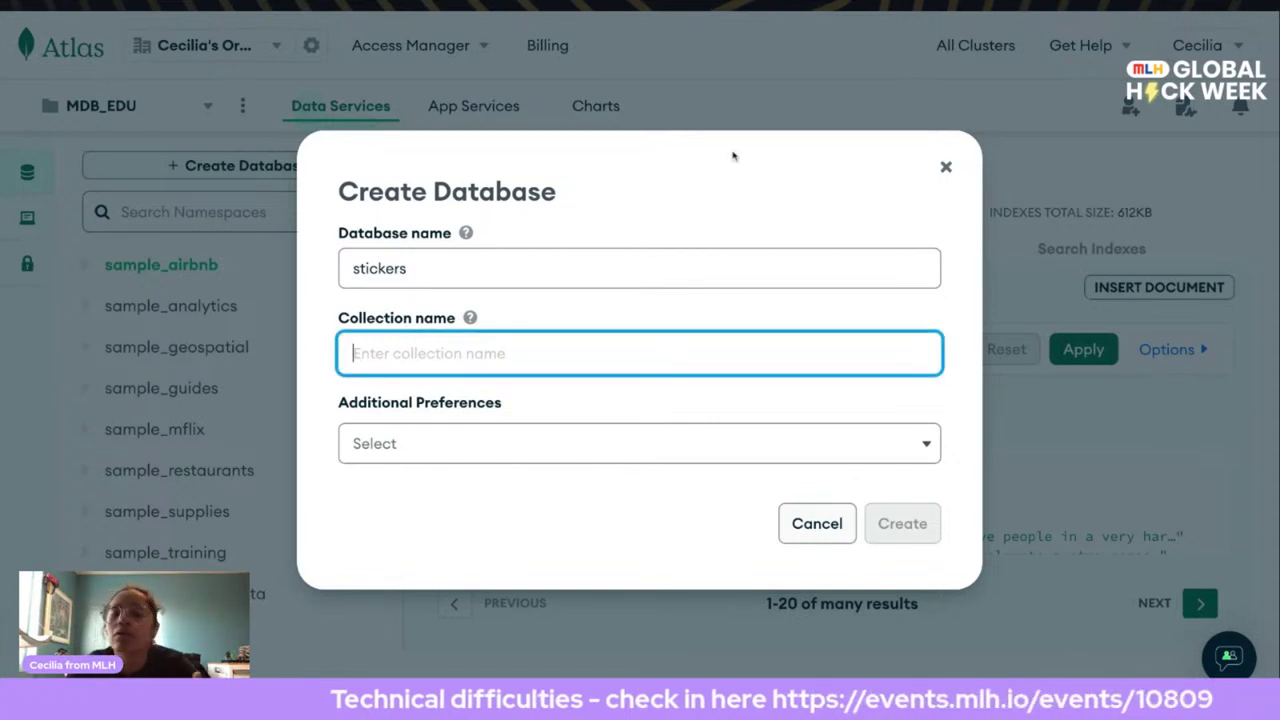
type("metadata")
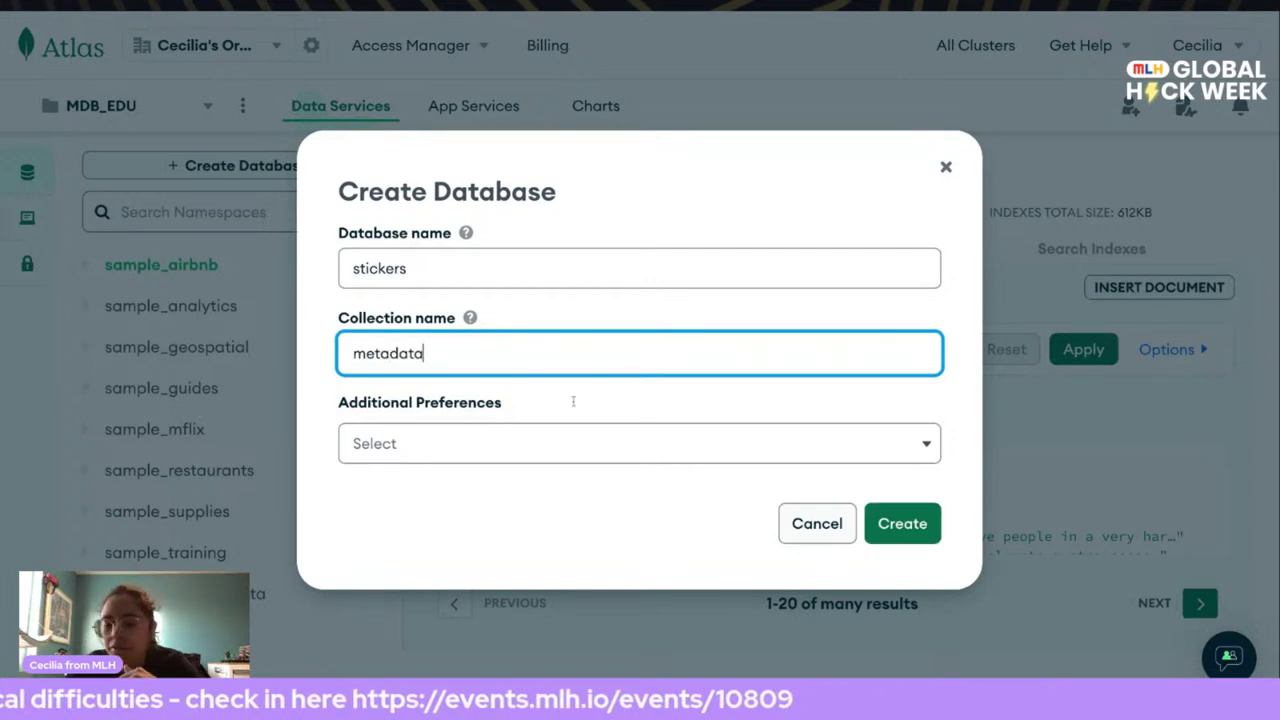
left_click(890, 523)
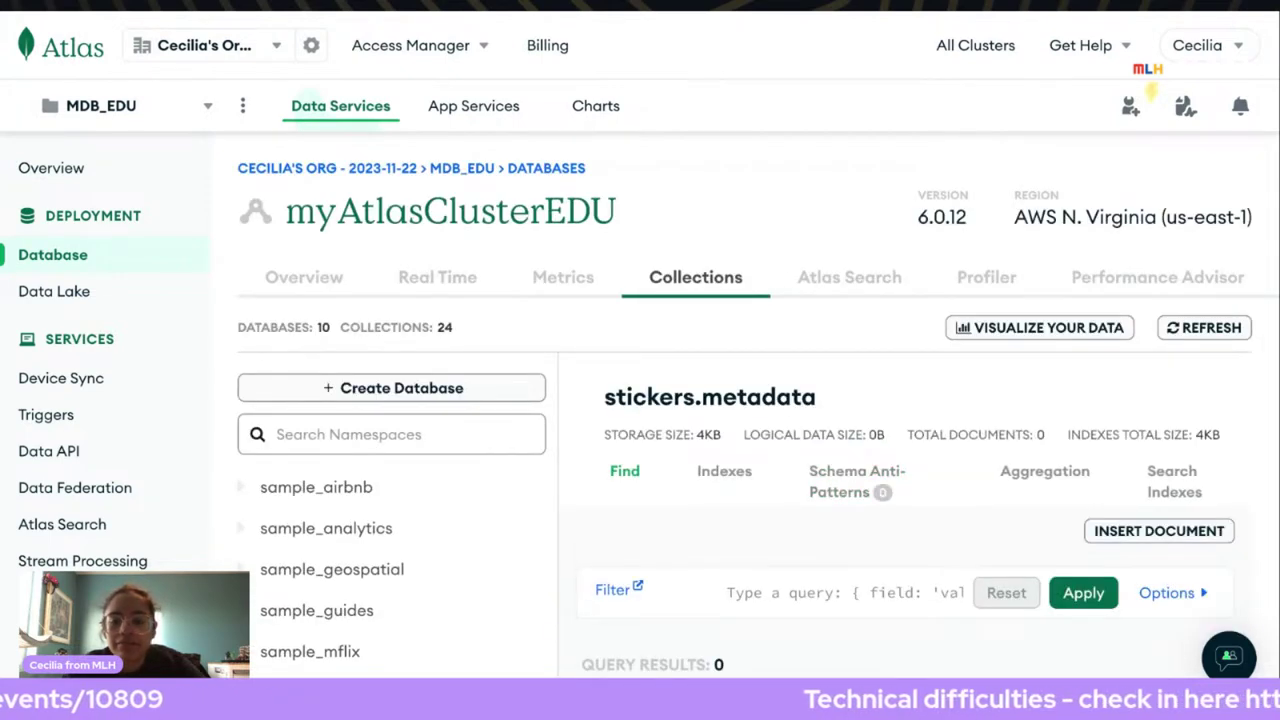
Expand the query options of the stickers.metadata collection and examine its filter, project, sort and collation fields.
scroll(771, 337, "down", 2)
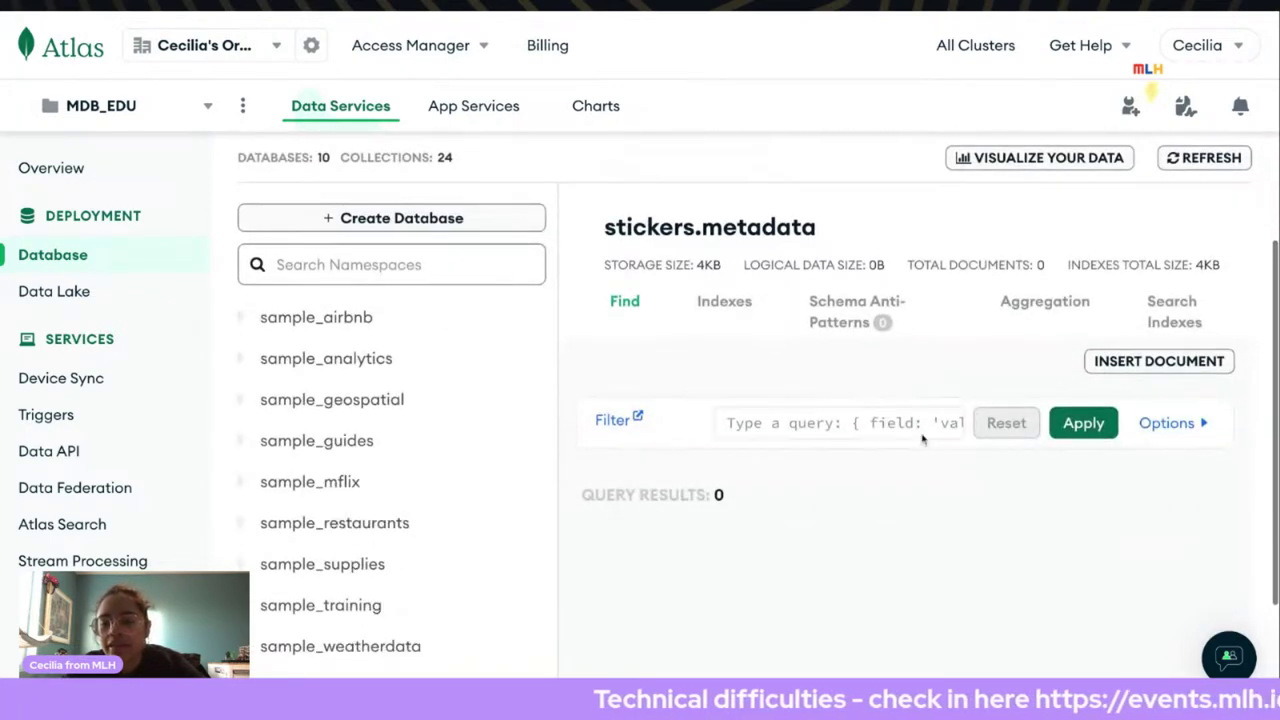
left_click(1157, 428)
scroll(891, 522, "down", 2)
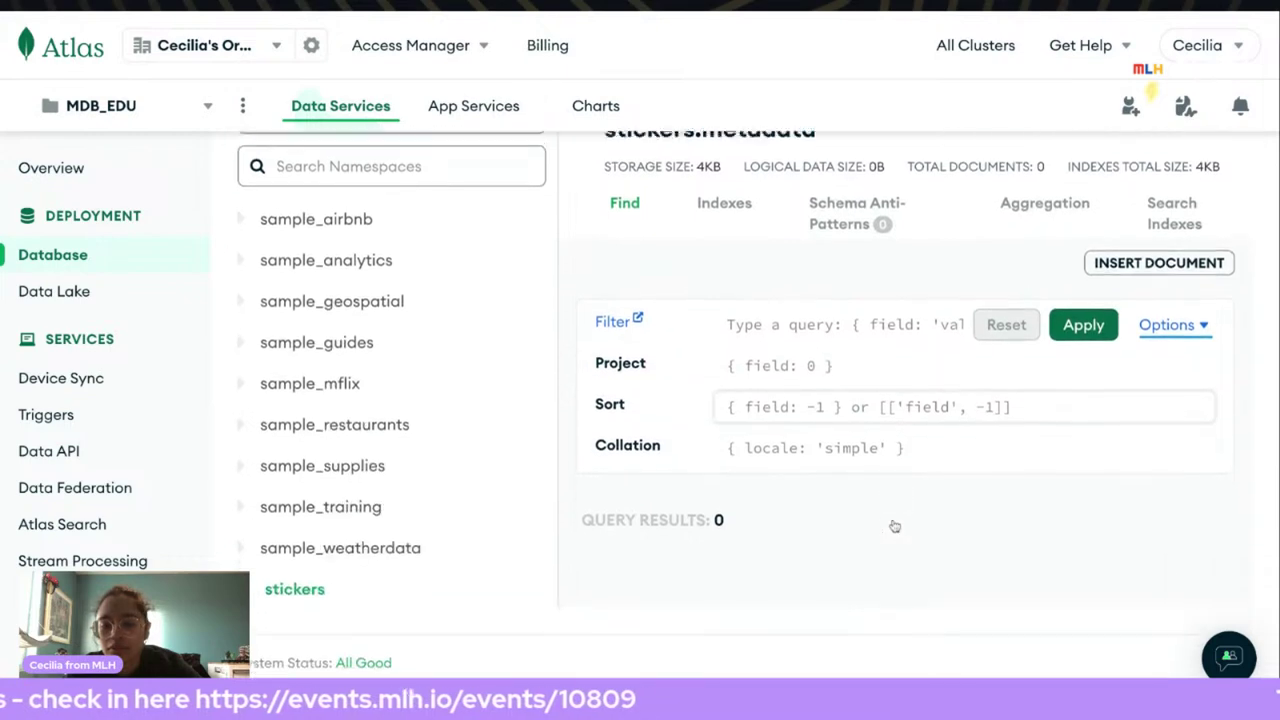
scroll(895, 526, "up", 3)
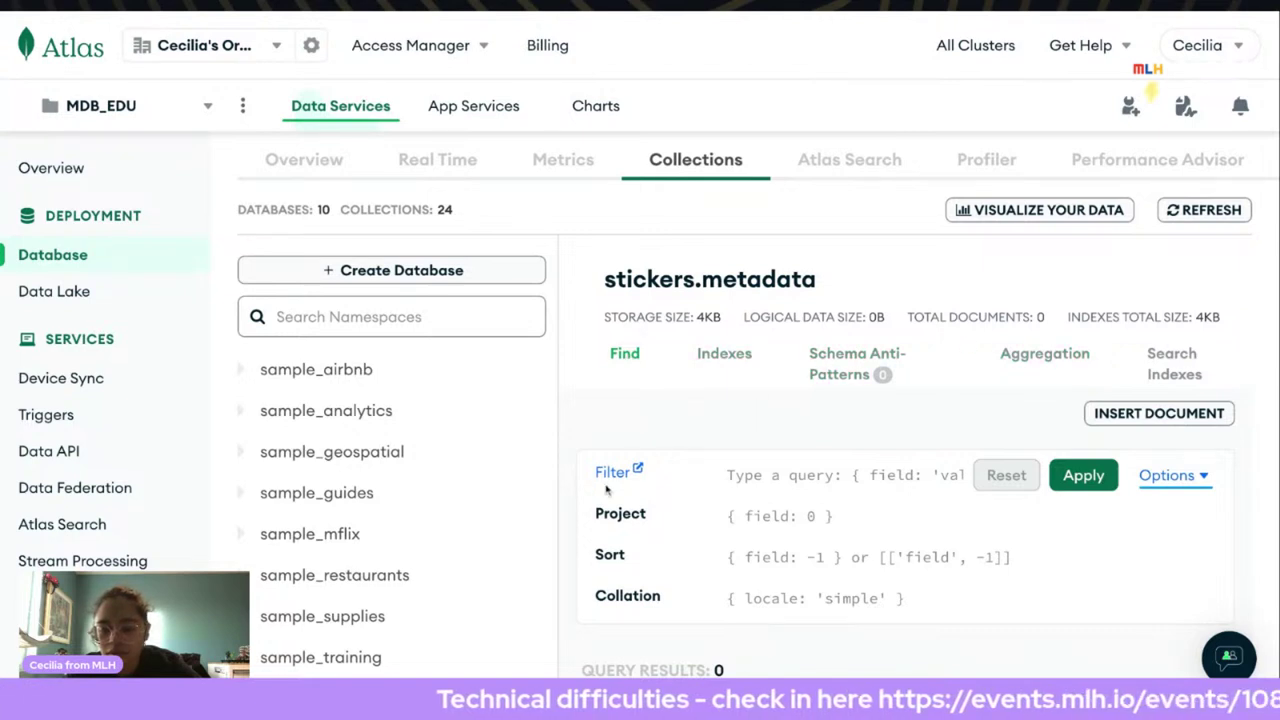
scroll(606, 488, "down", 2)
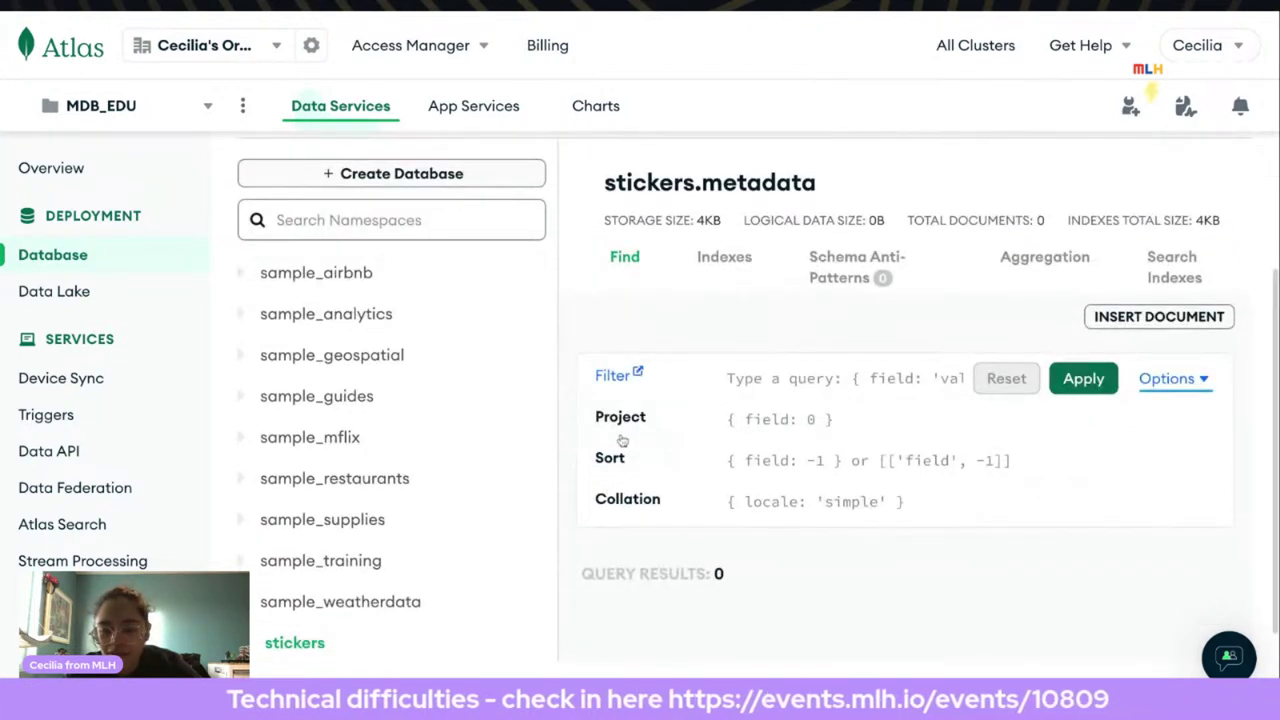
scroll(626, 524, "up", 1)
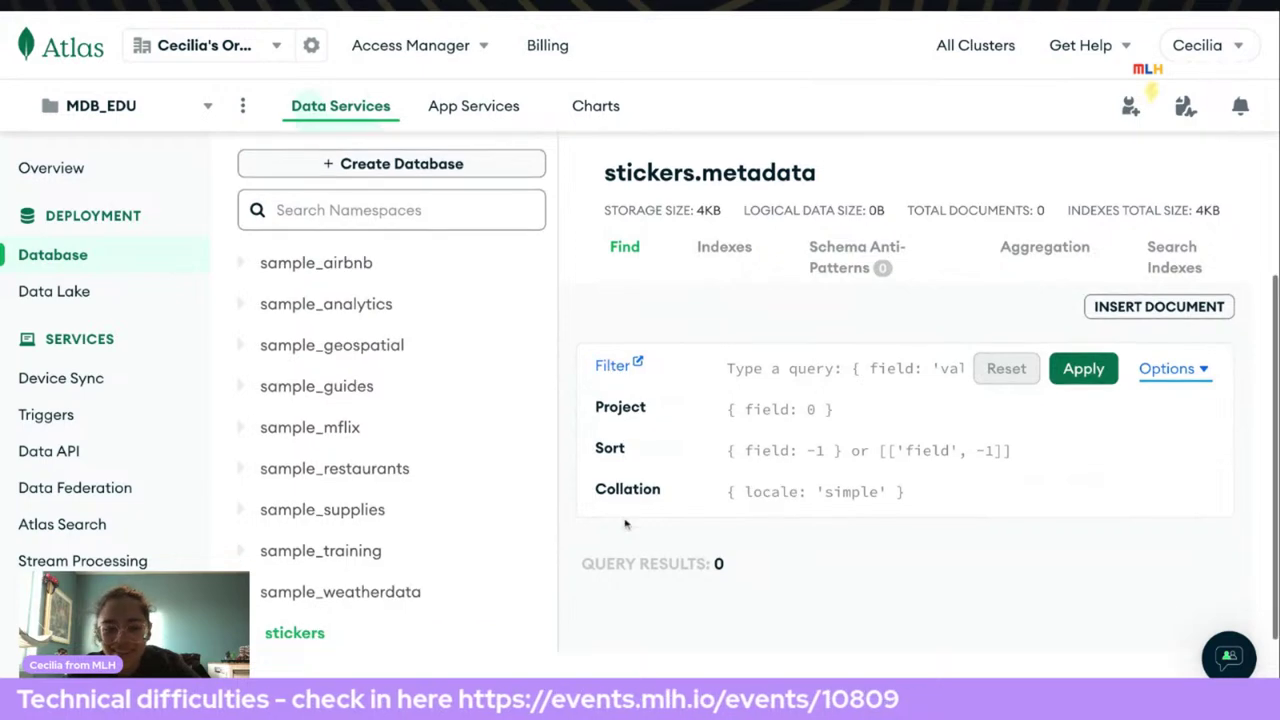
scroll(626, 524, "up", 2)
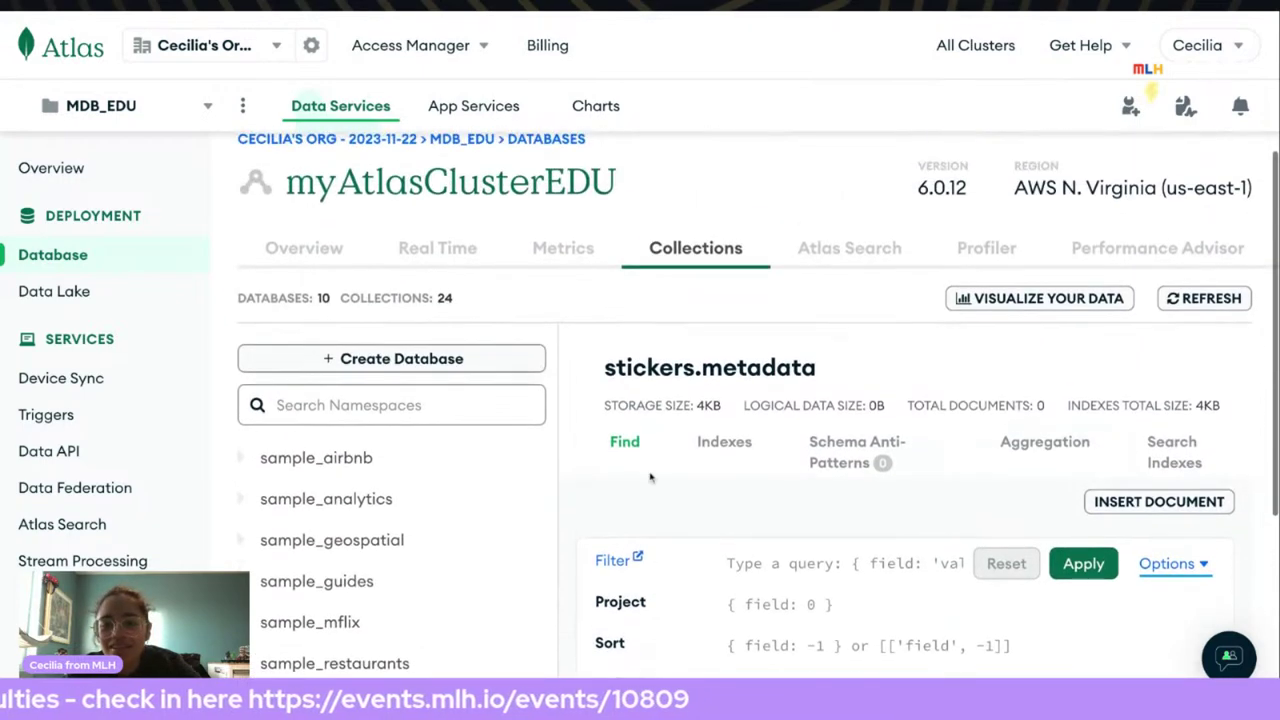
Start a new document in the stickers.metadata collection and name its first field after _id alttext.
left_click(1115, 503)
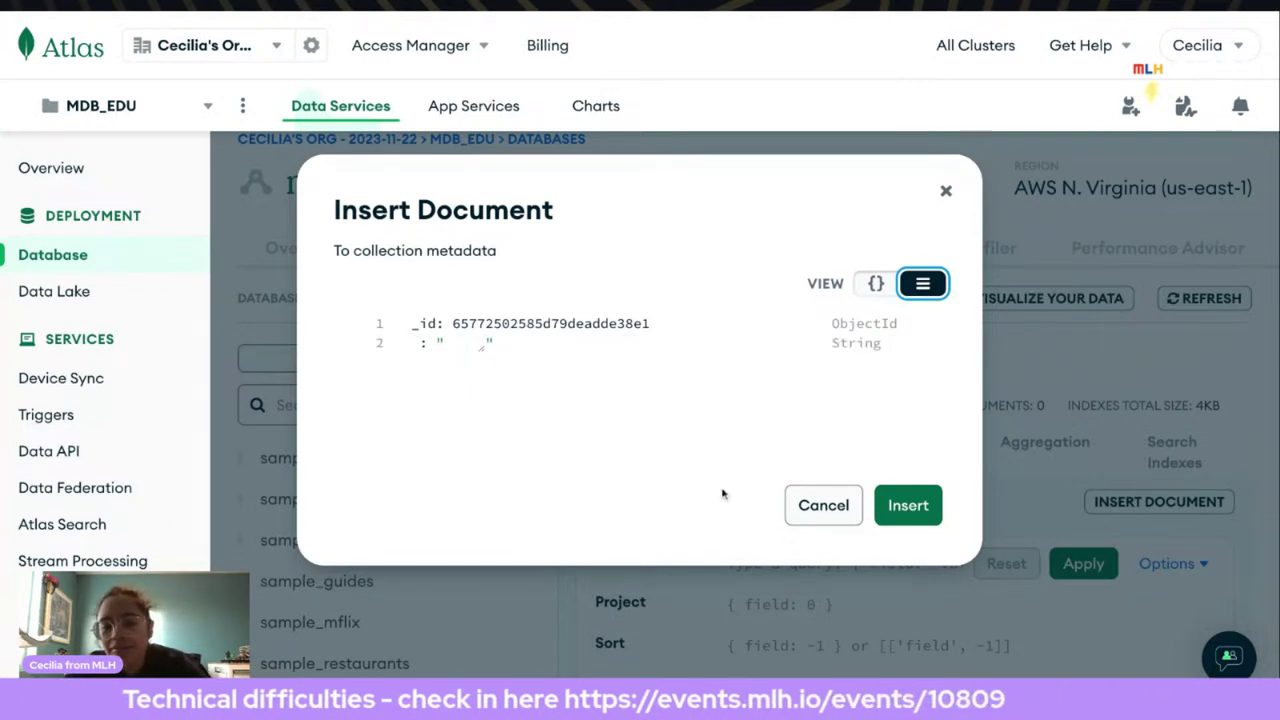
left_click(424, 323)
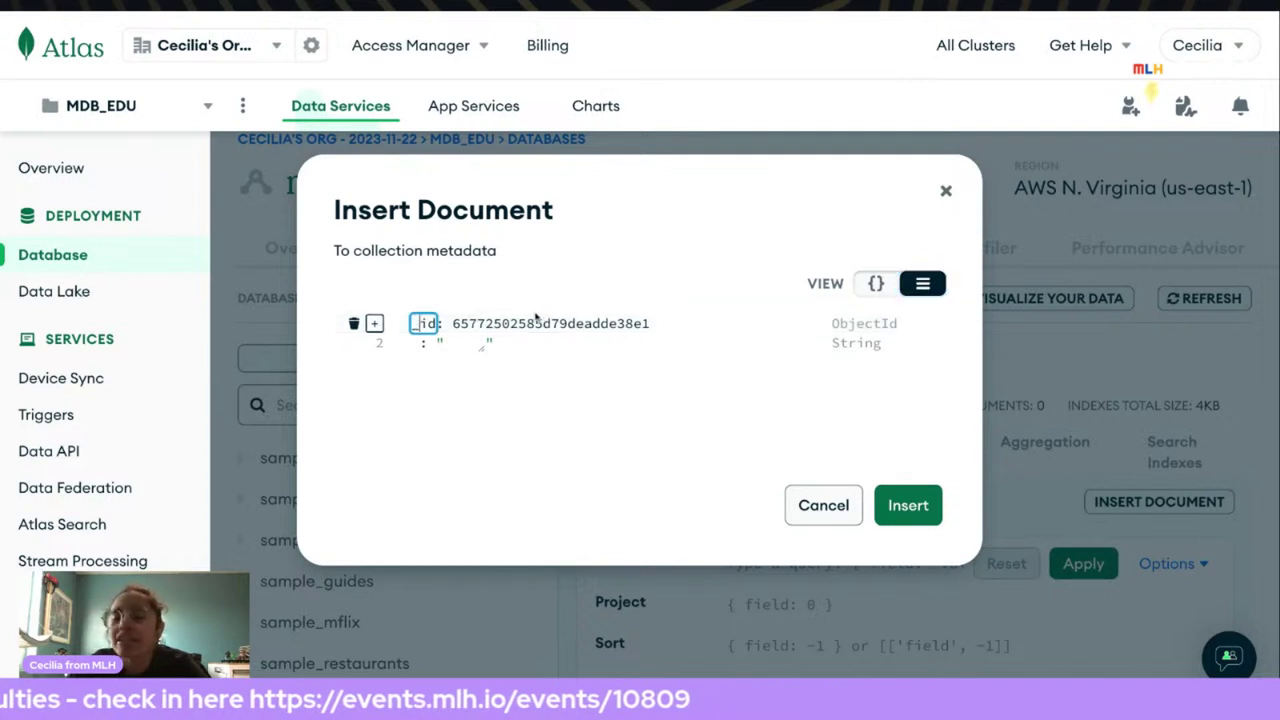
left_click(410, 352)
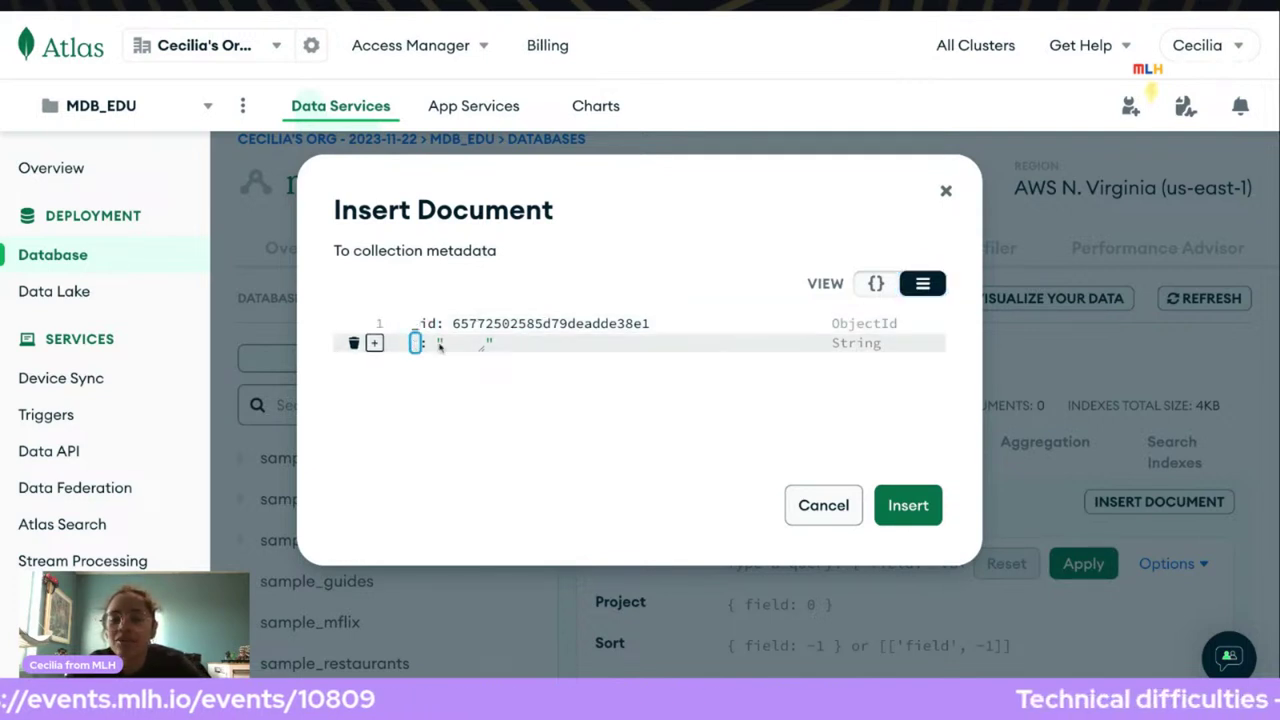
left_click(481, 346)
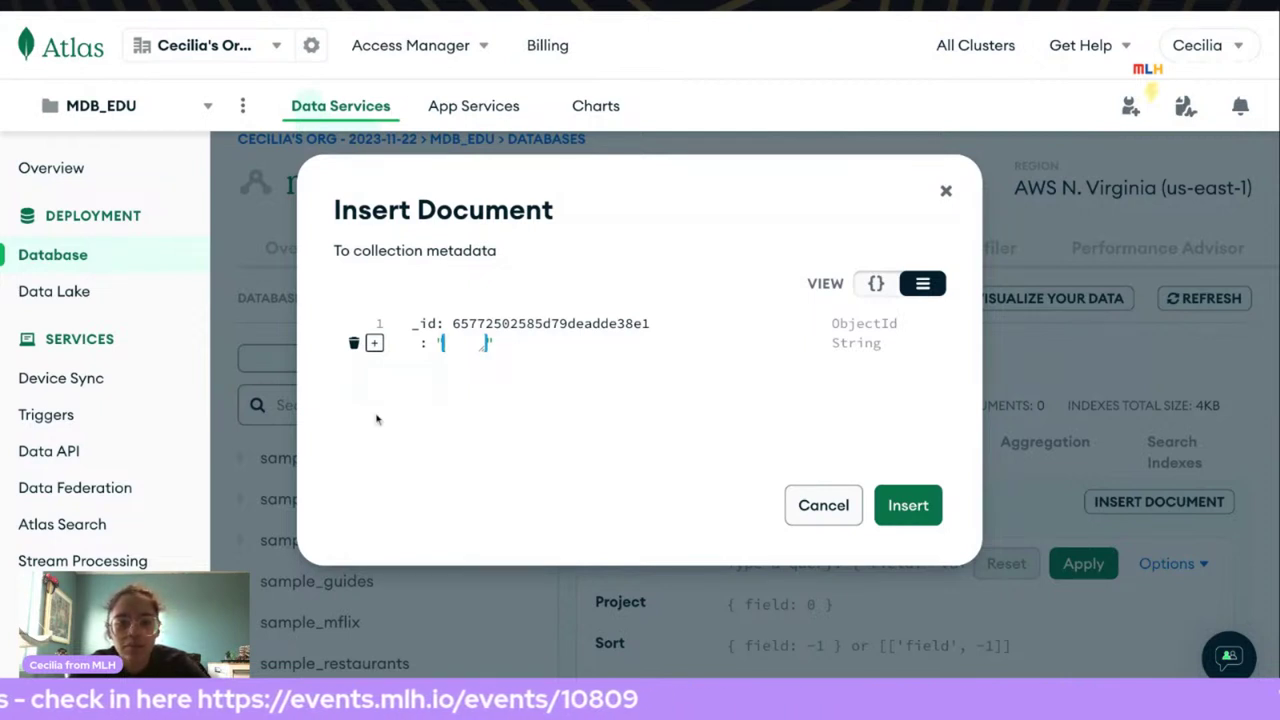
left_click(419, 346)
type("altte")
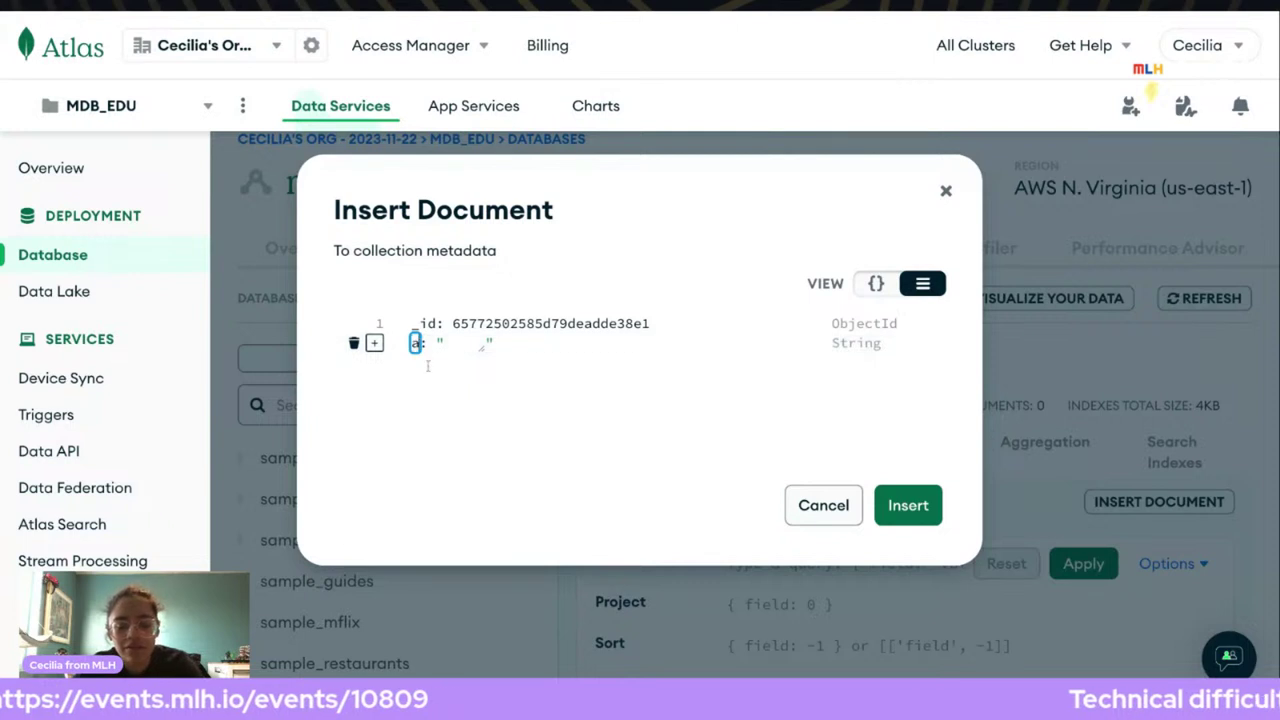
key("BackSpace")
key("BackSpace")
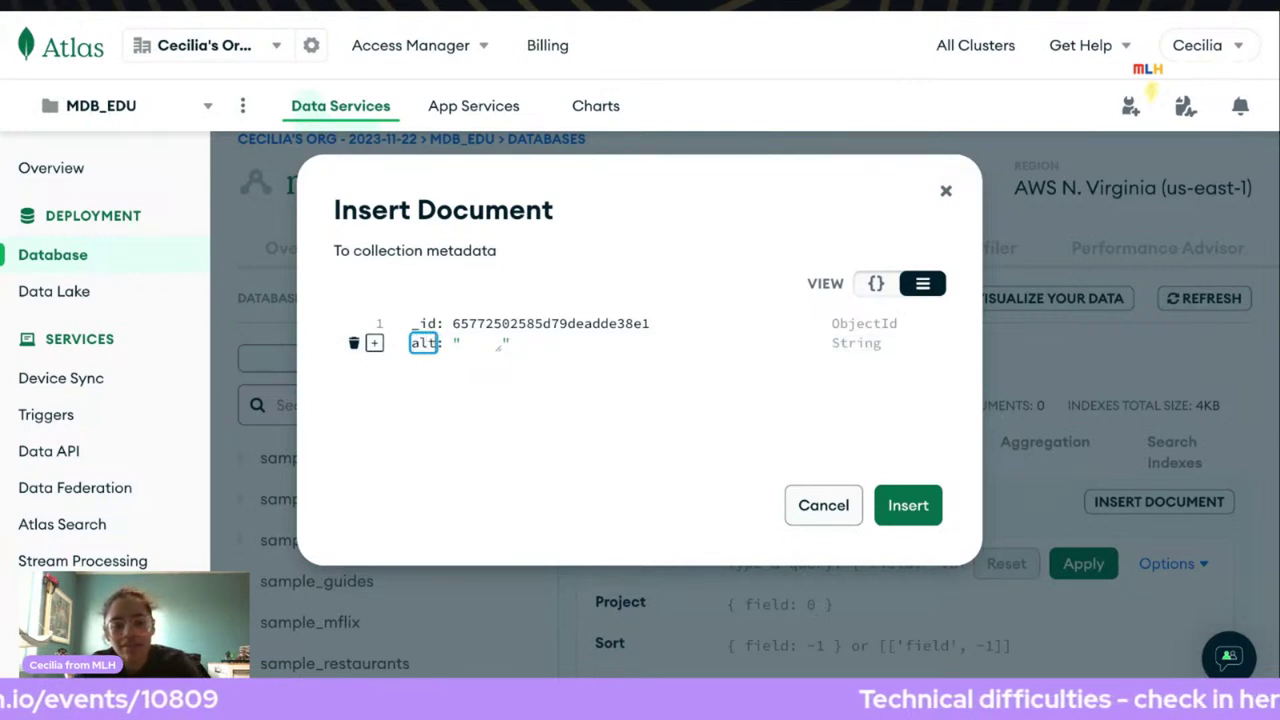
type("e")
key("BackSpace")
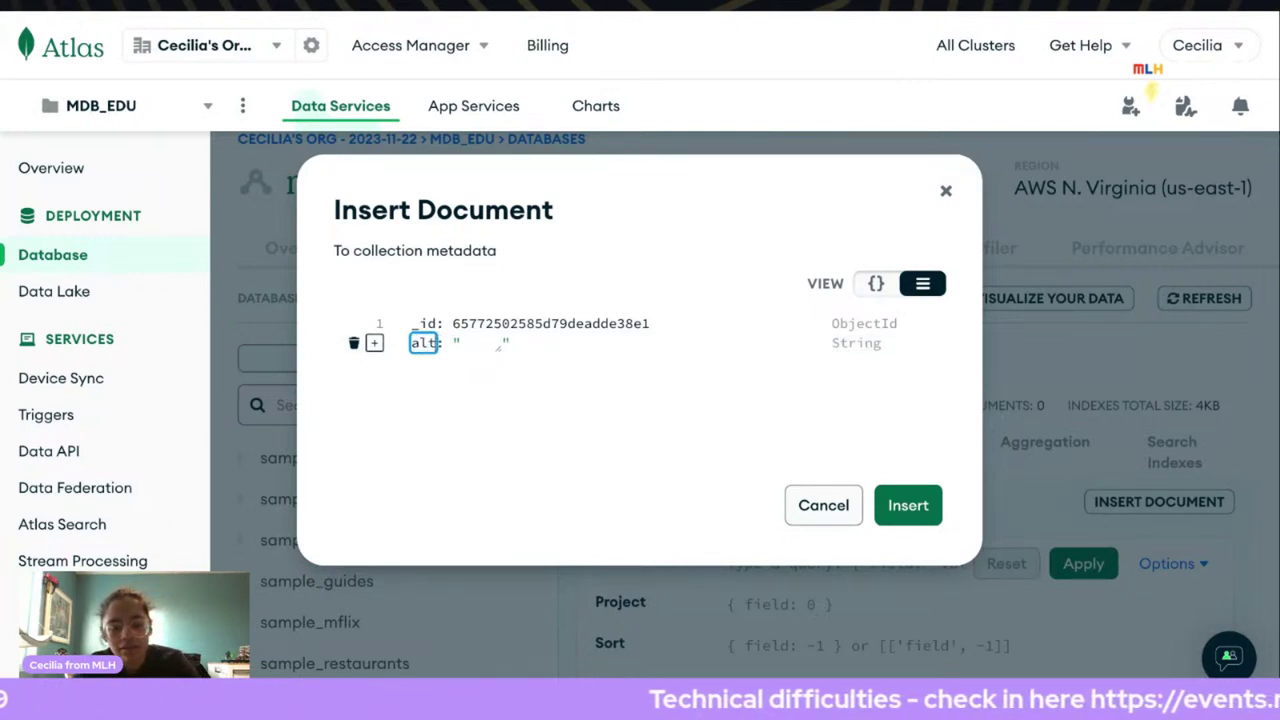
type("text")
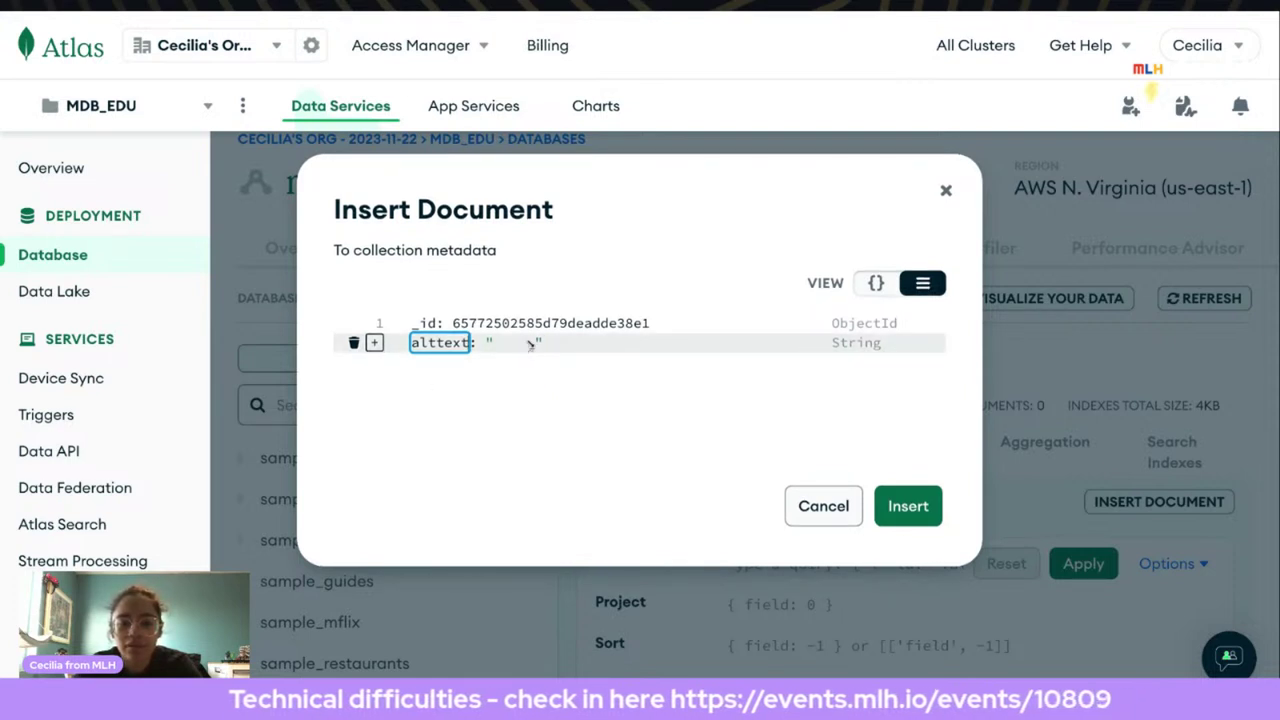
Enter "MLH Gear sticker, orange gear yellow center" as the value of the alttext field.
left_click(526, 343)
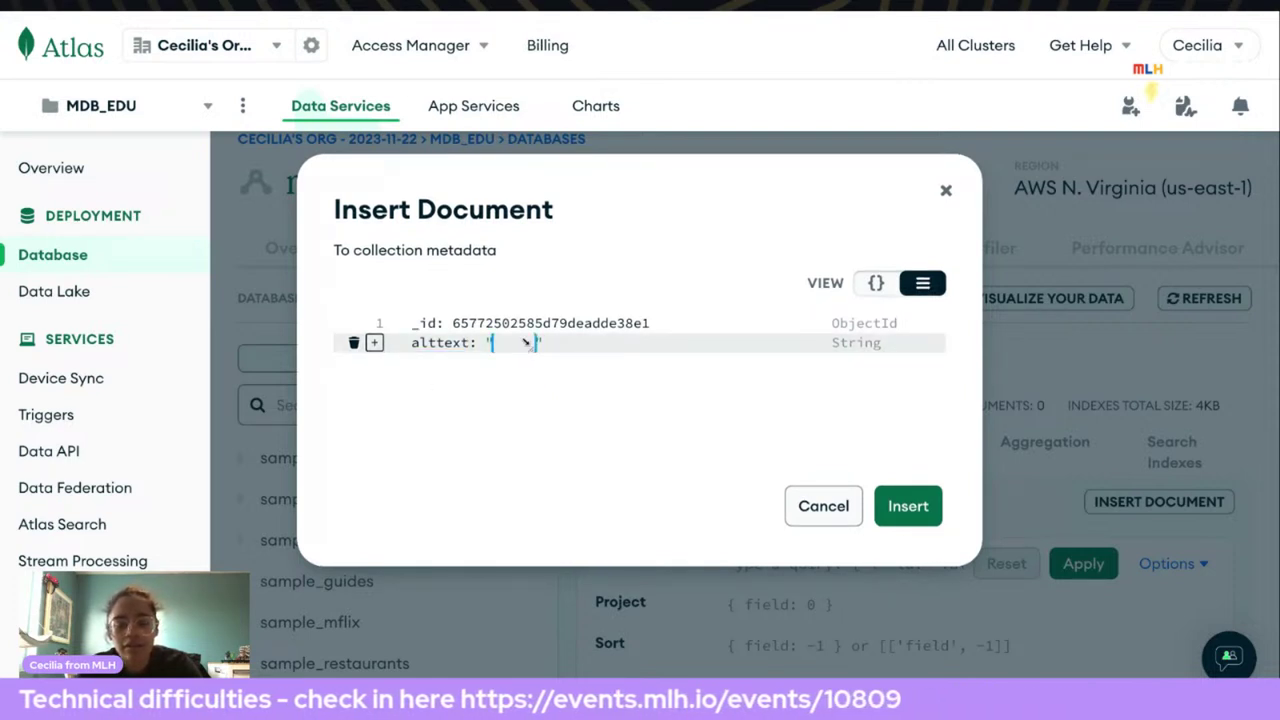
type("MLH Gear ")
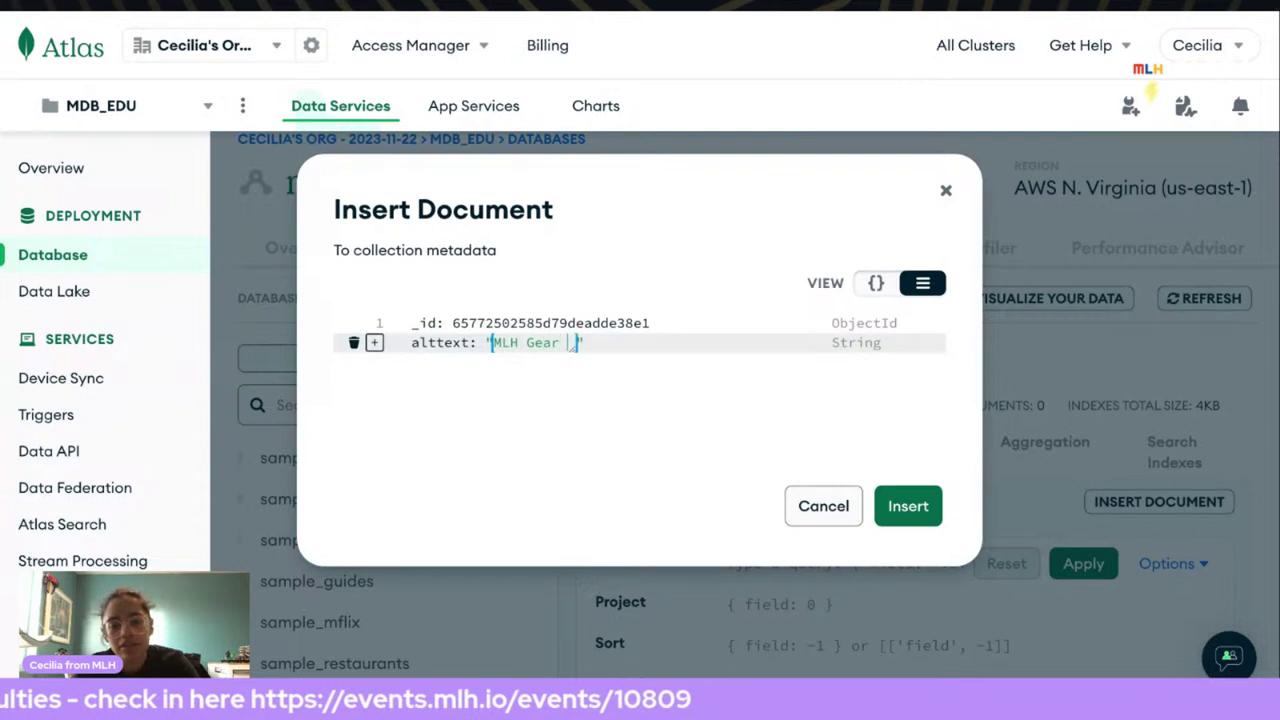
type("stickers")
key("ctrl+BackSpace")
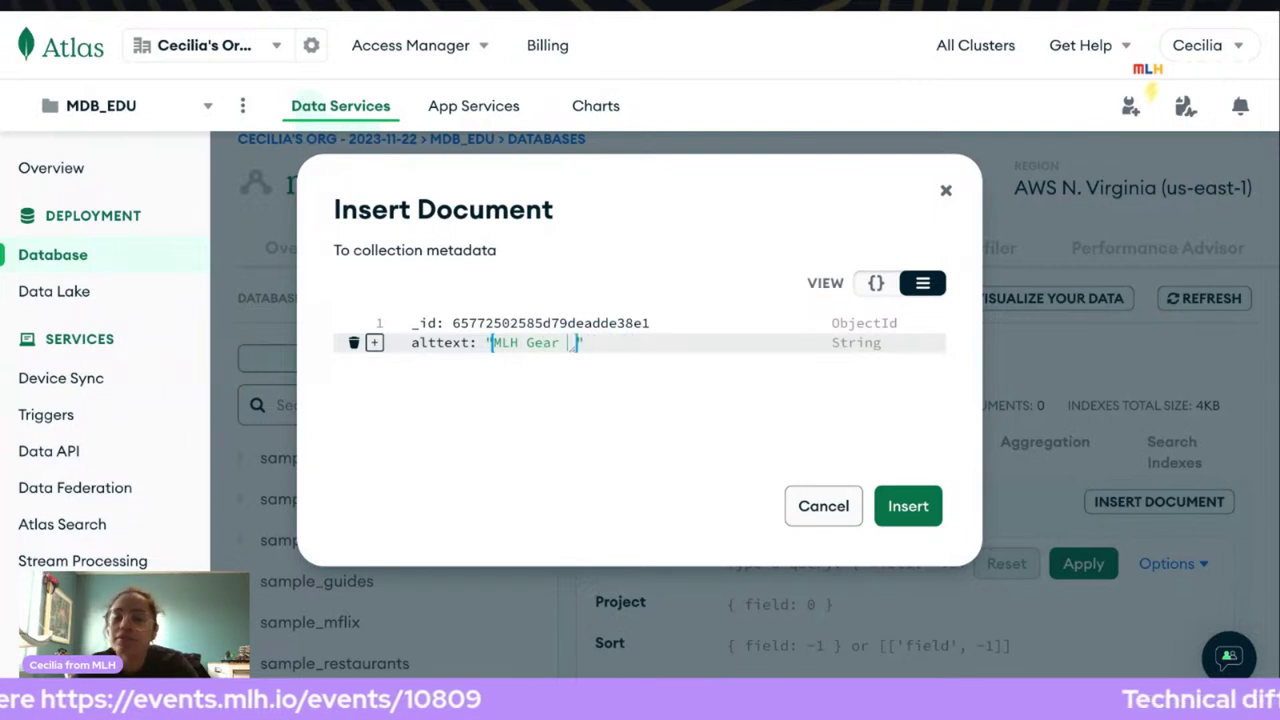
type("sticker, orange")
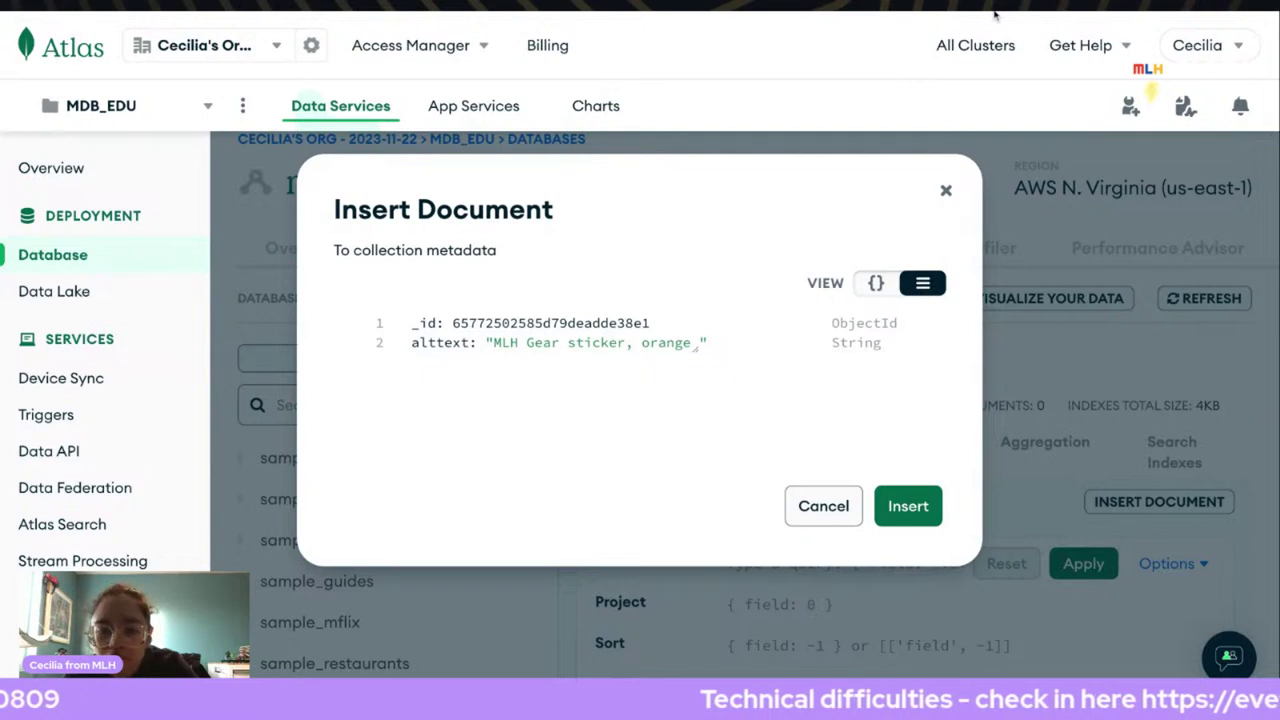
left_click(694, 344)
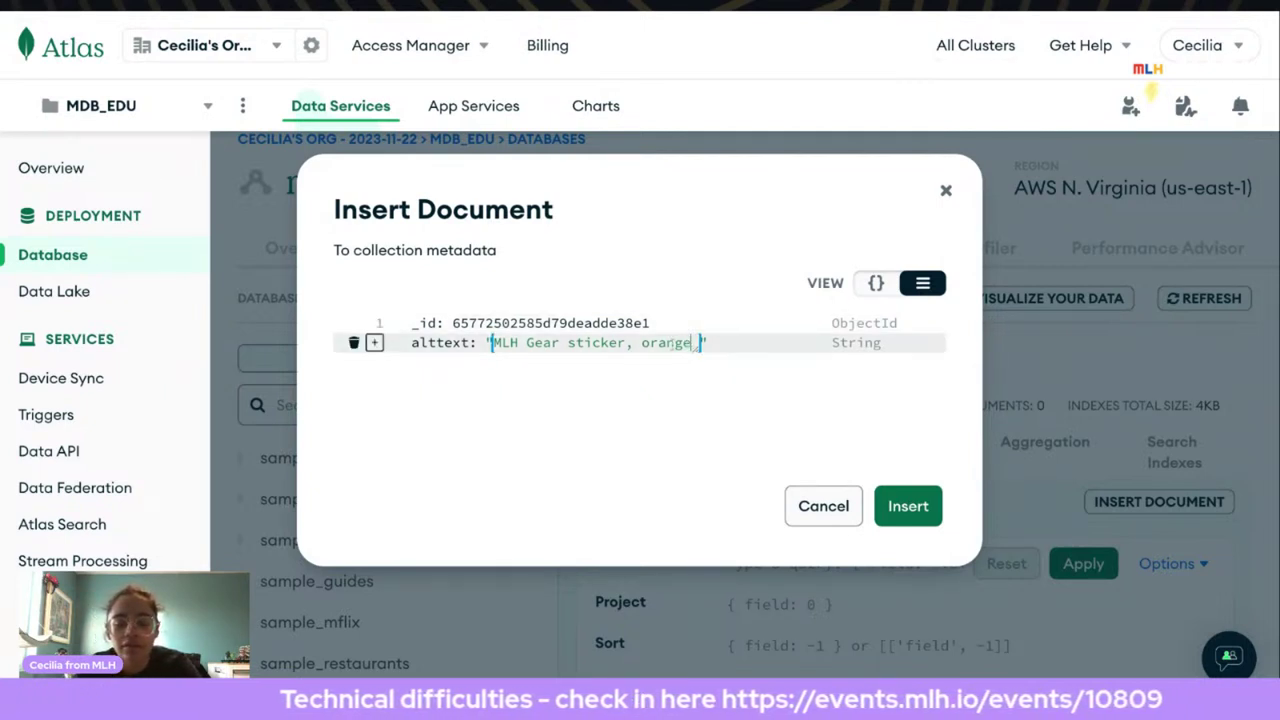
type("gear h")
key("BackSpace")
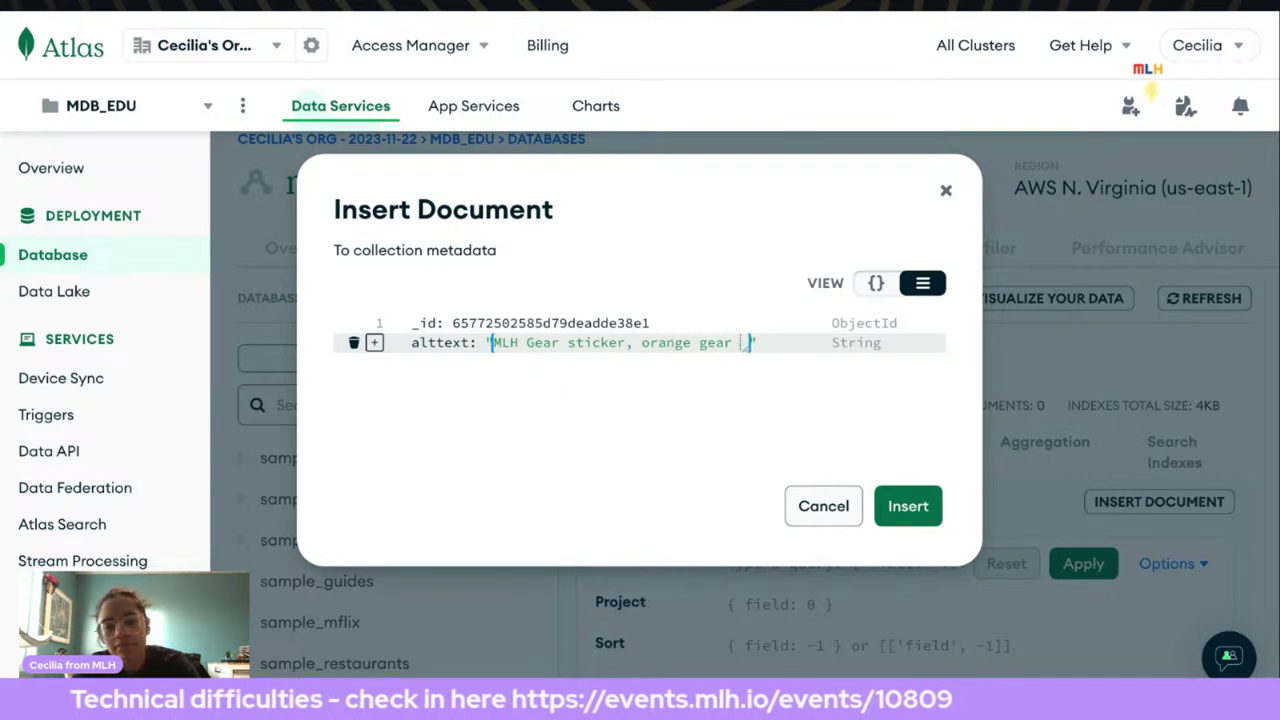
type("yellow center")
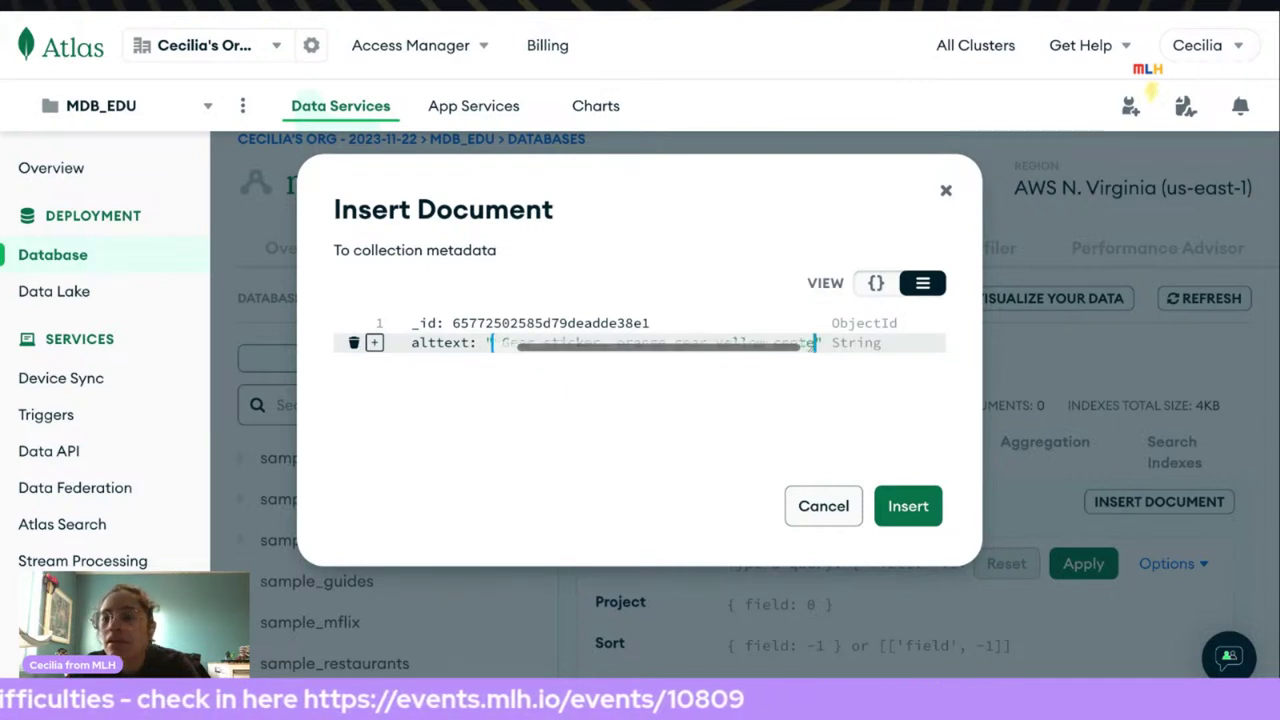
key("Return")
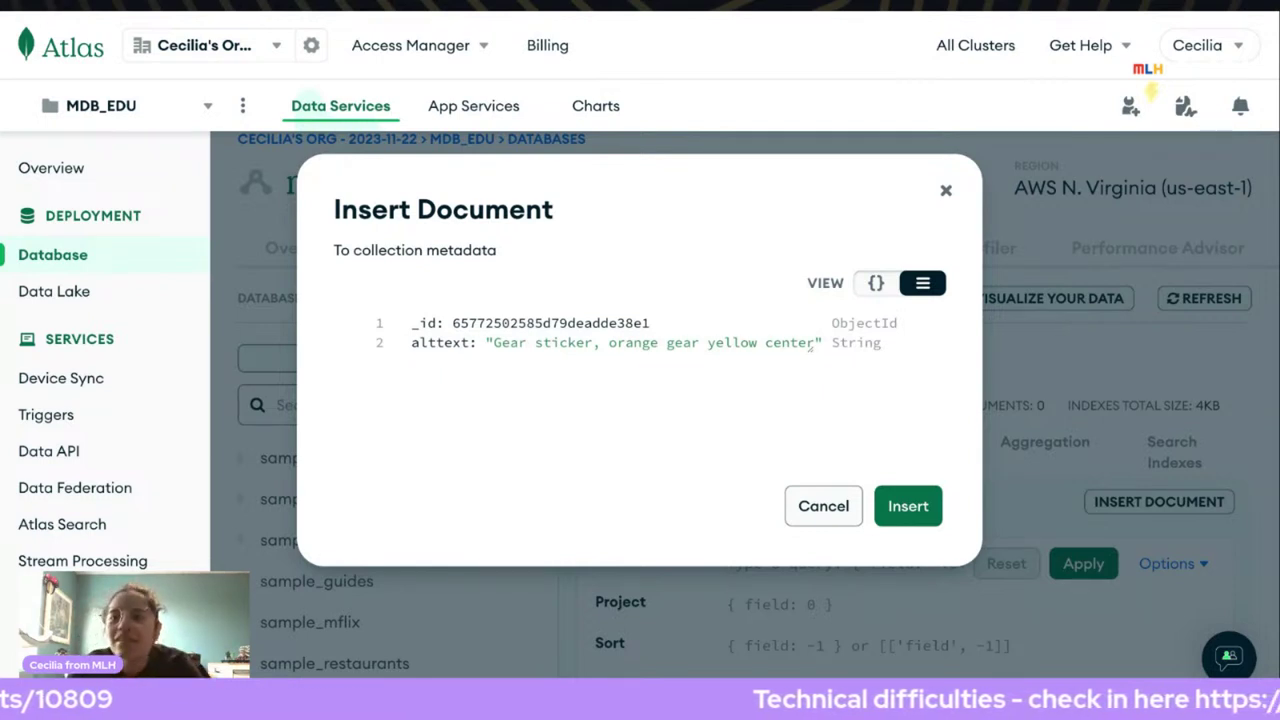
Append "from Spring 2016" to the end of the alttext value.
left_click(812, 345)
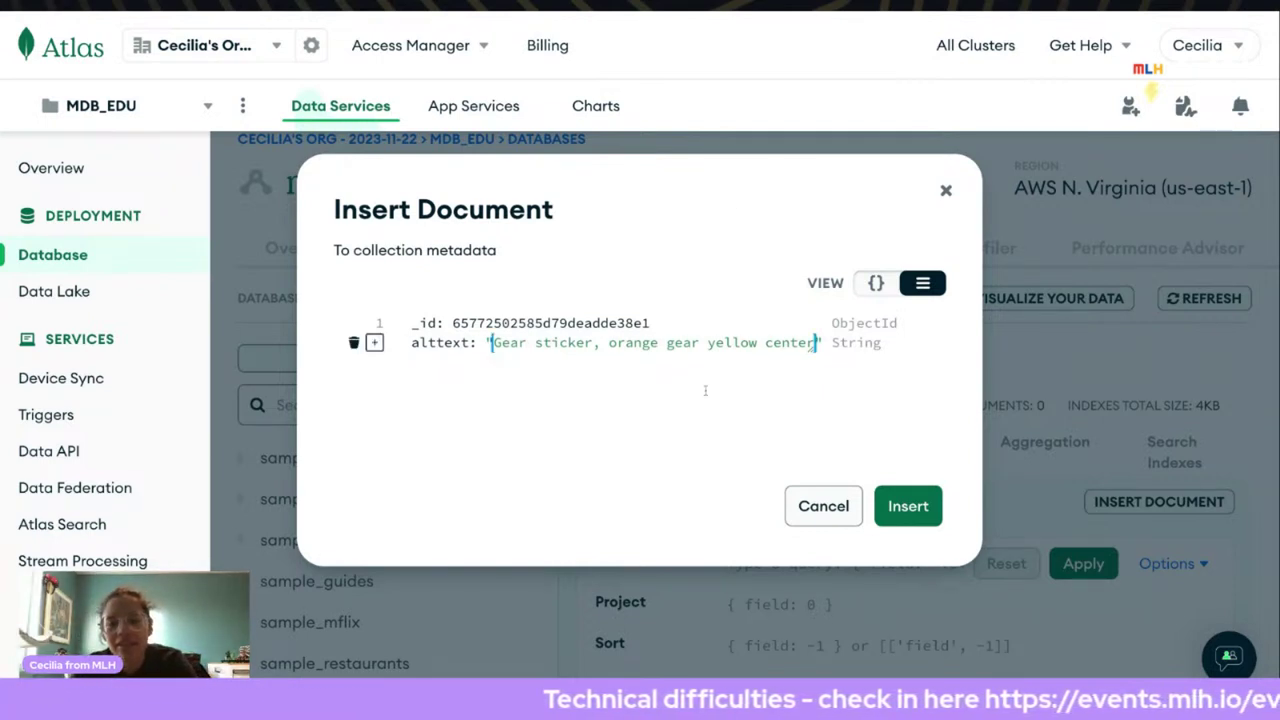
type("from Spring 2016")
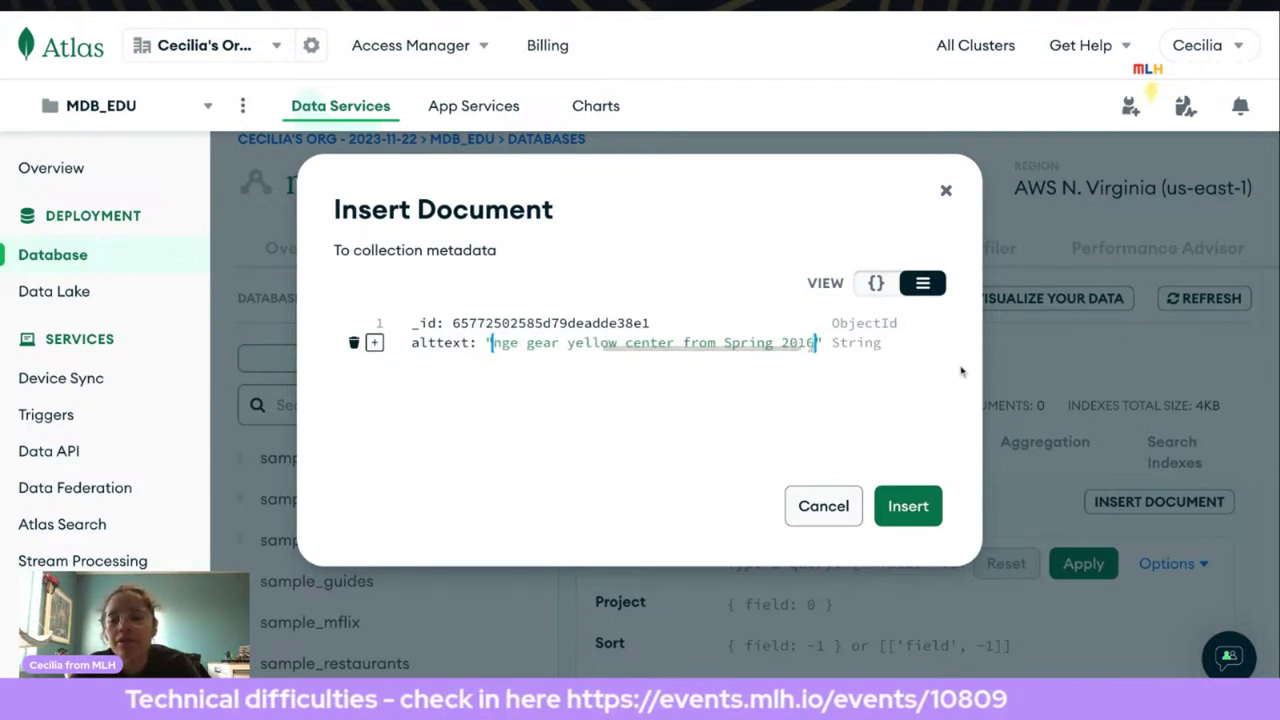
key("Tab")
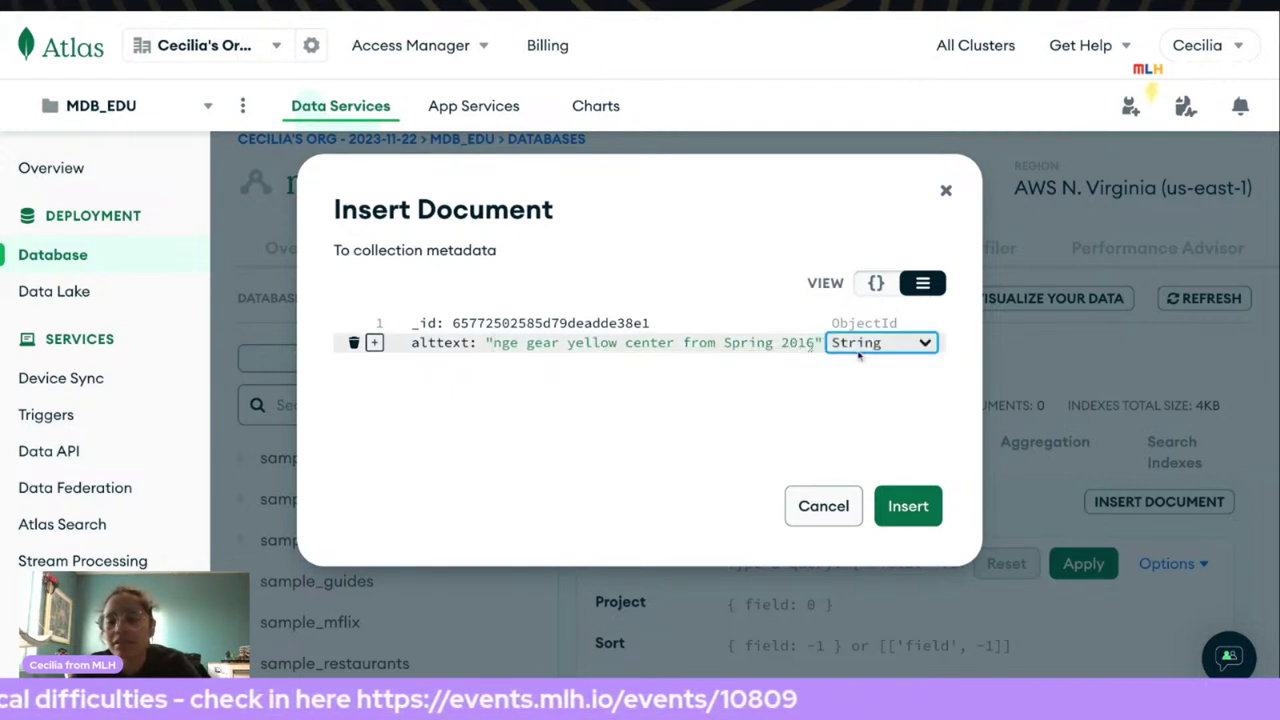
left_click(790, 343)
key("ctrl+a")
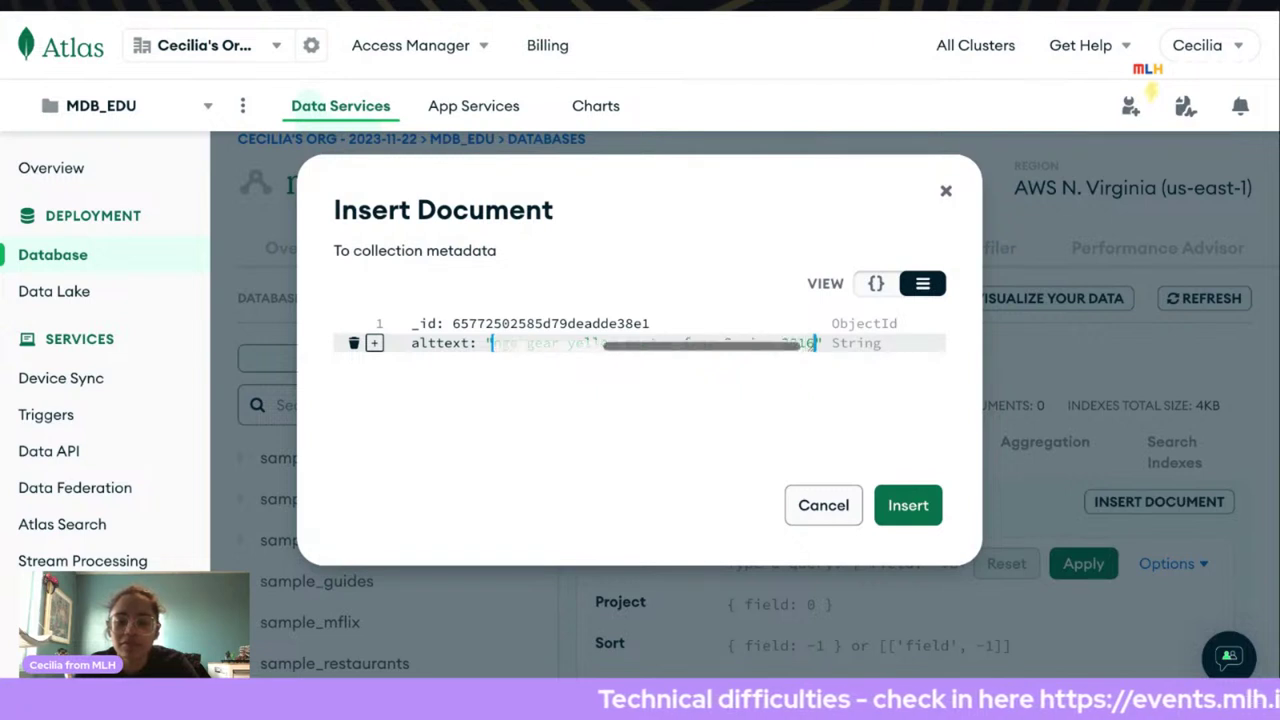
Add an empty field after alttext in the new document.
left_click(374, 343)
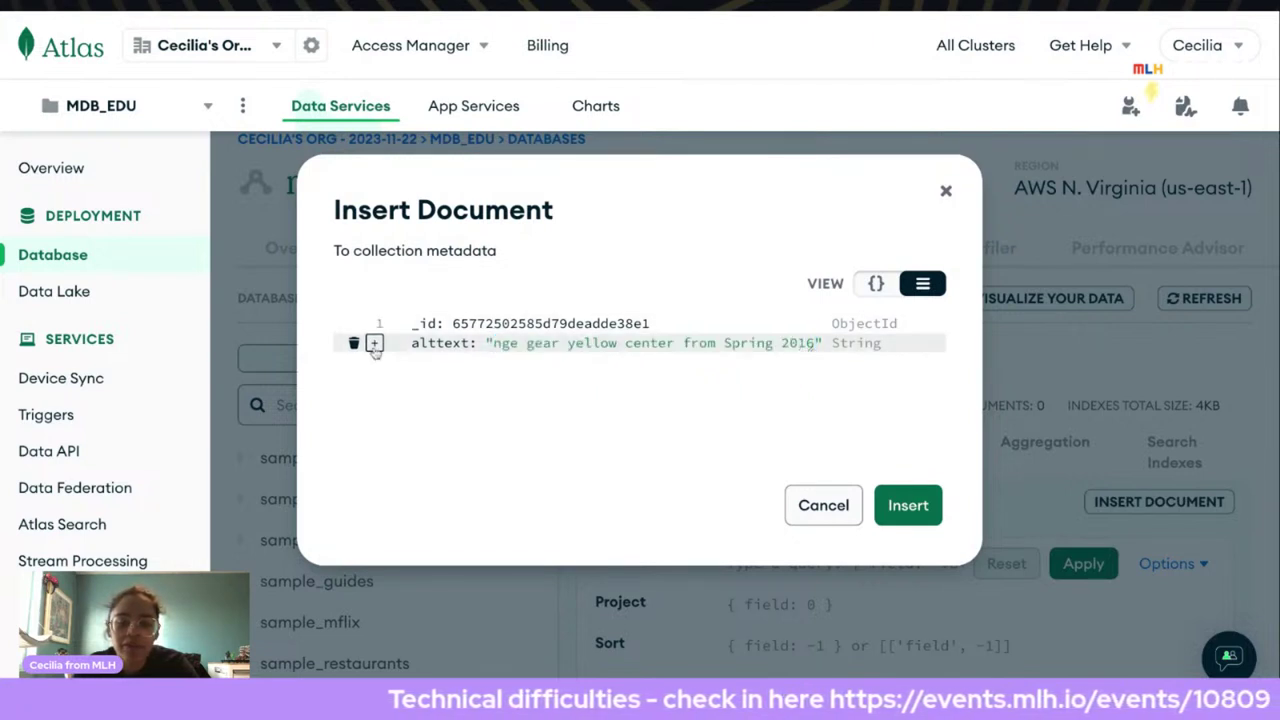
left_click(490, 343)
key("ctrl+a")
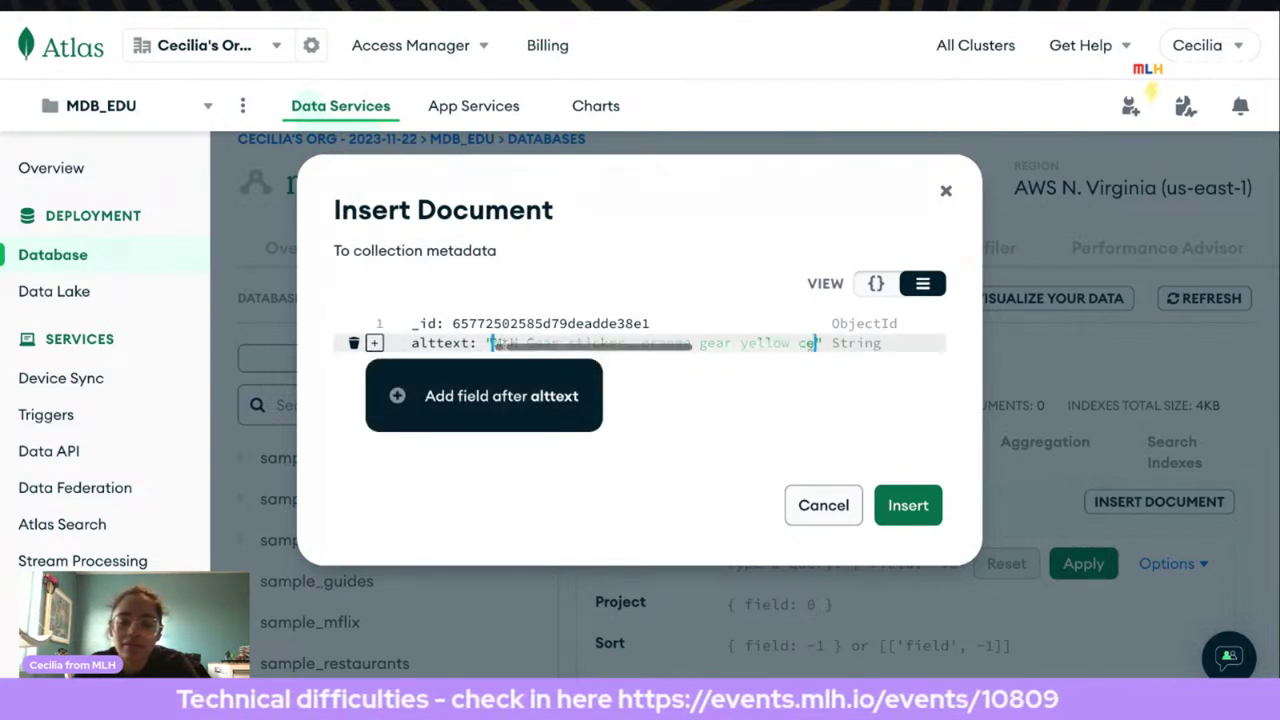
left_click(400, 393)
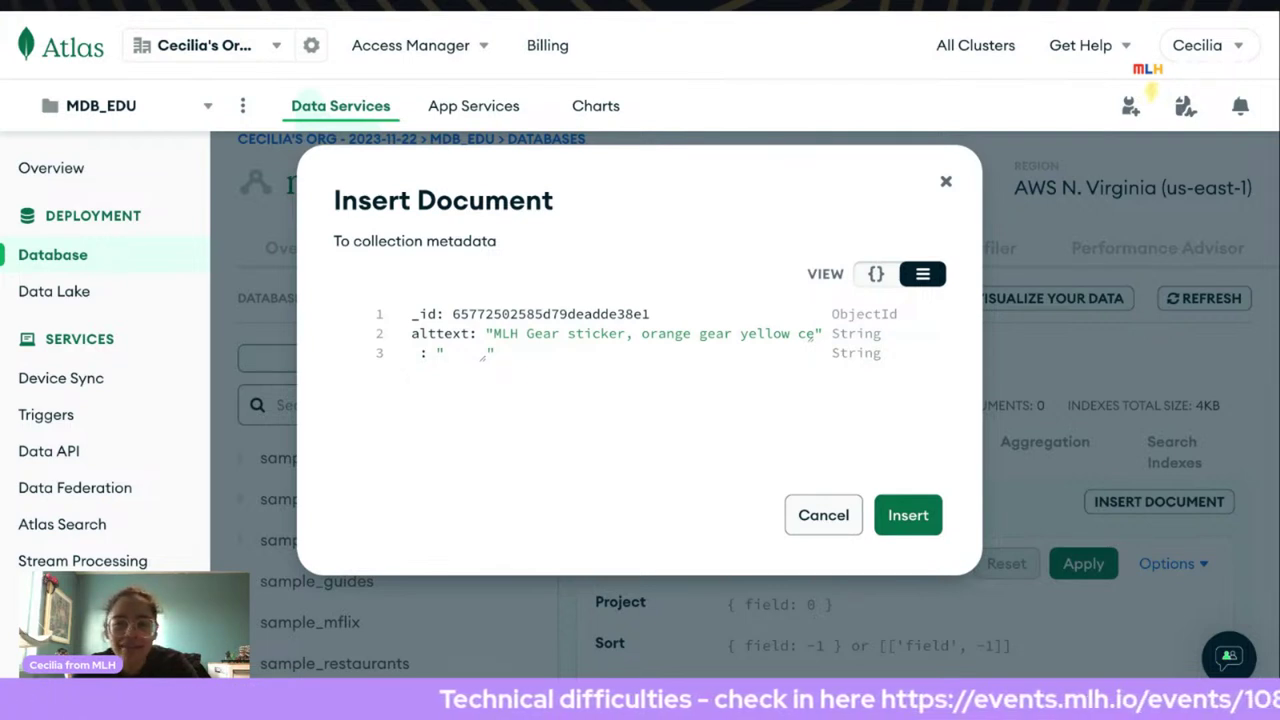
left_click(424, 353)
key("ctrl+v")
key("ctrl+z")
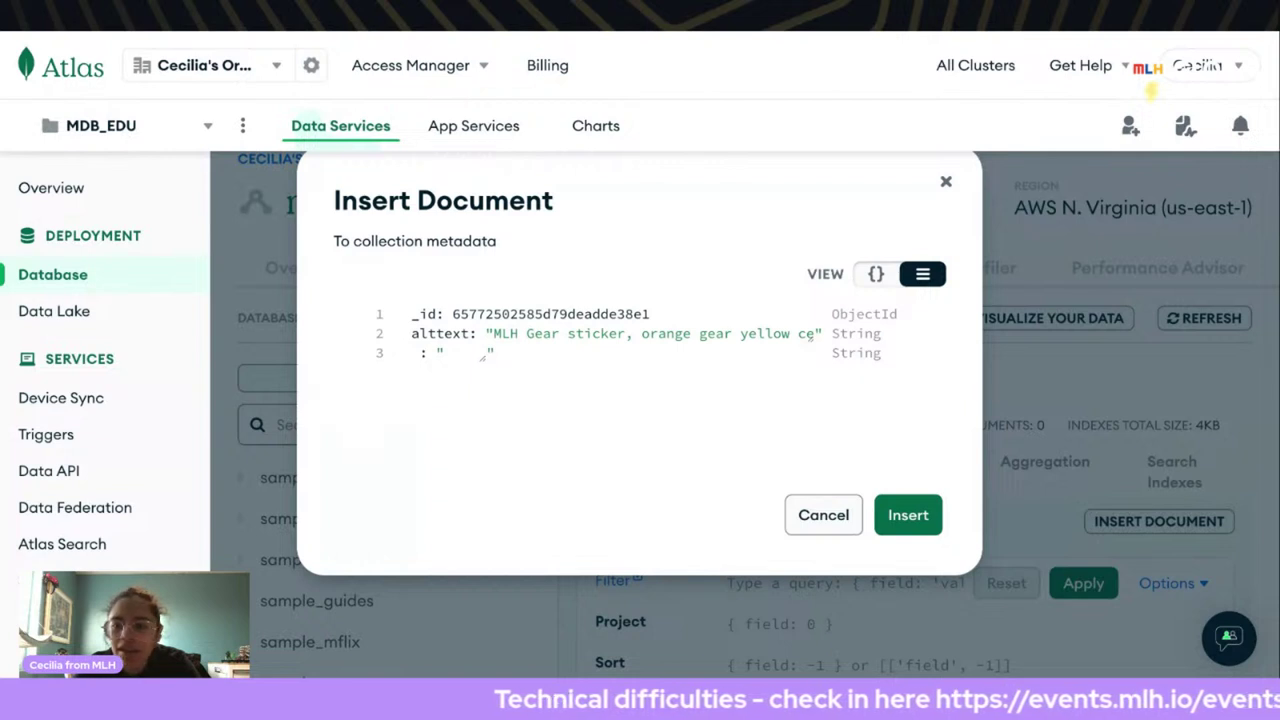
Name the empty field amount, give it the value 1 and set its type to Int32.
left_click(420, 353)
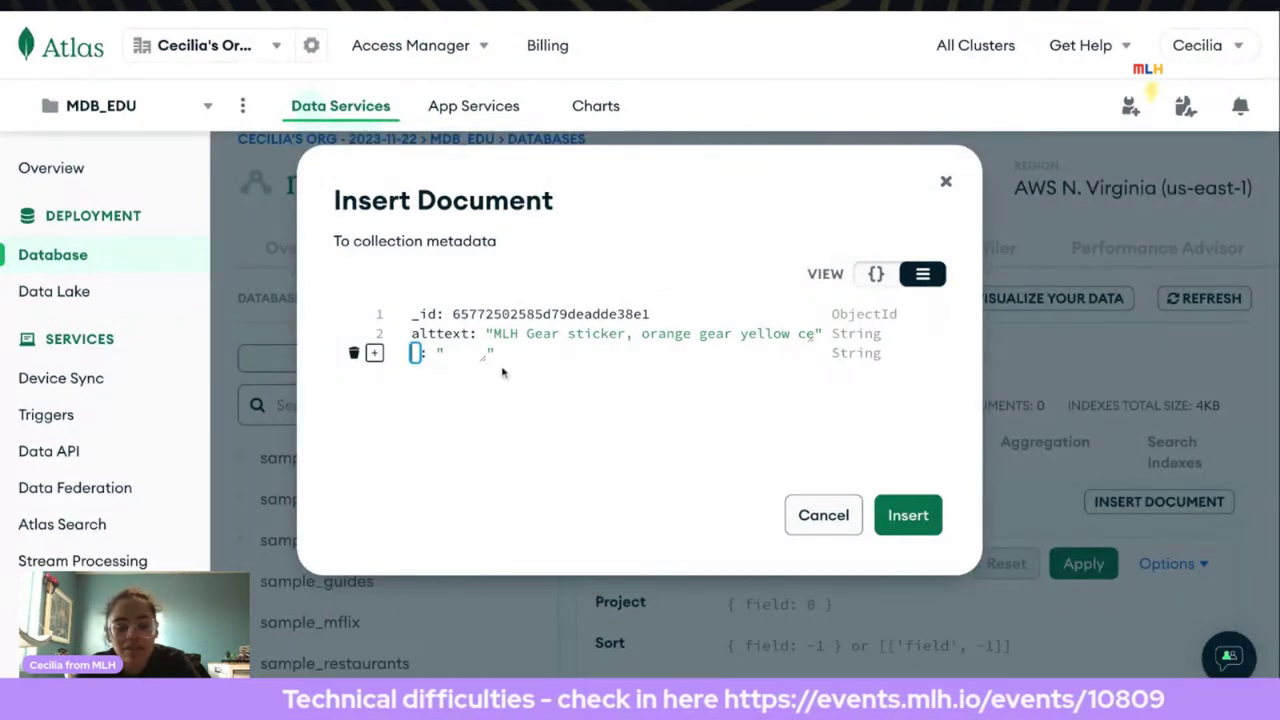
type("amount")
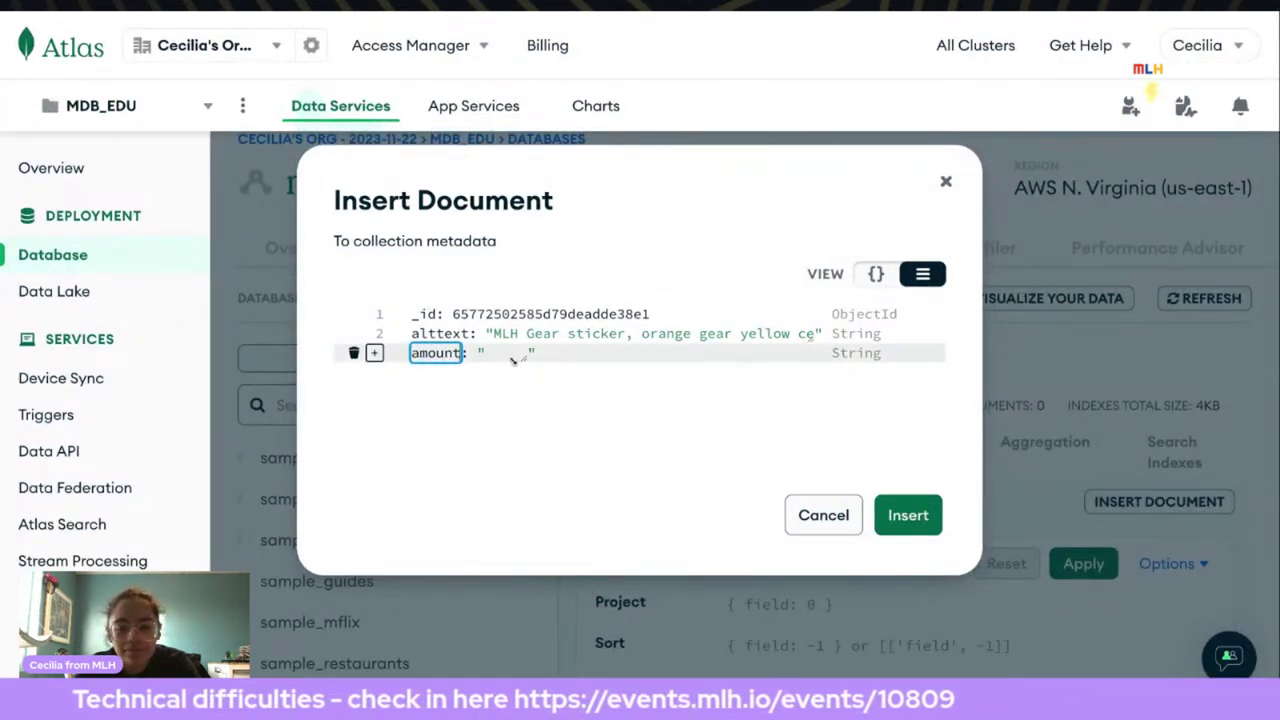
left_click(510, 353)
type("1")
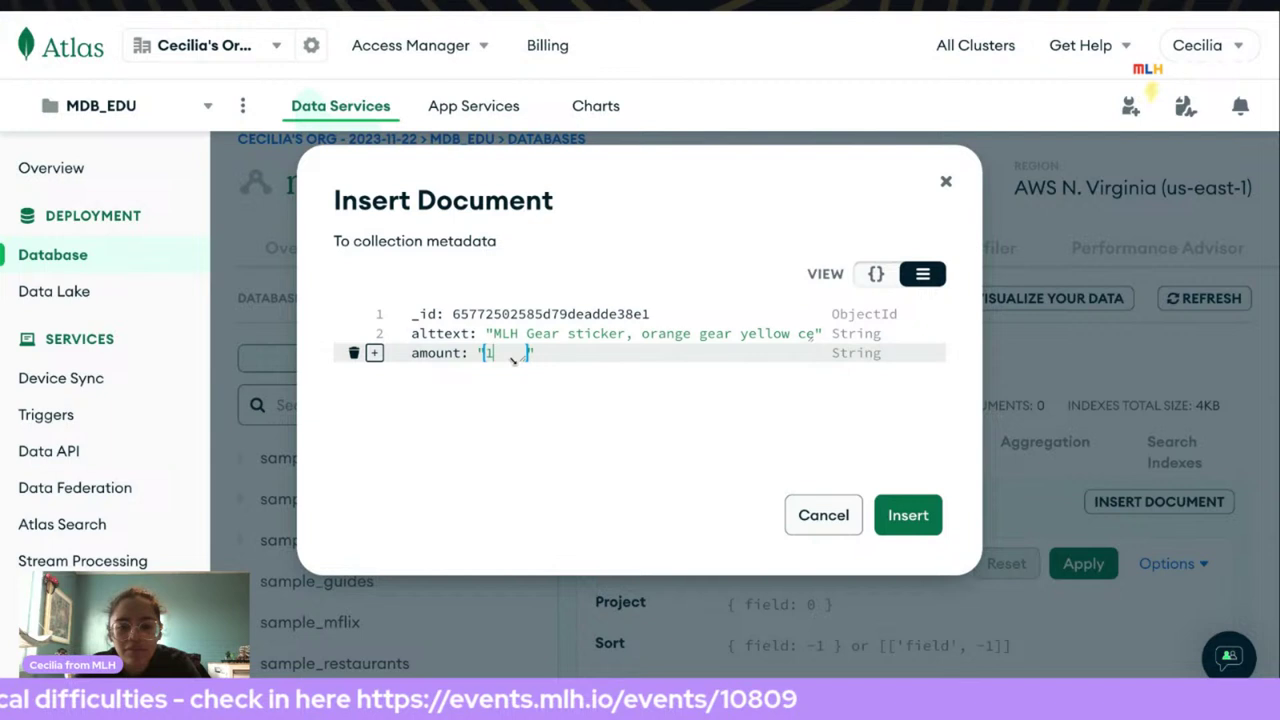
left_click(870, 355)
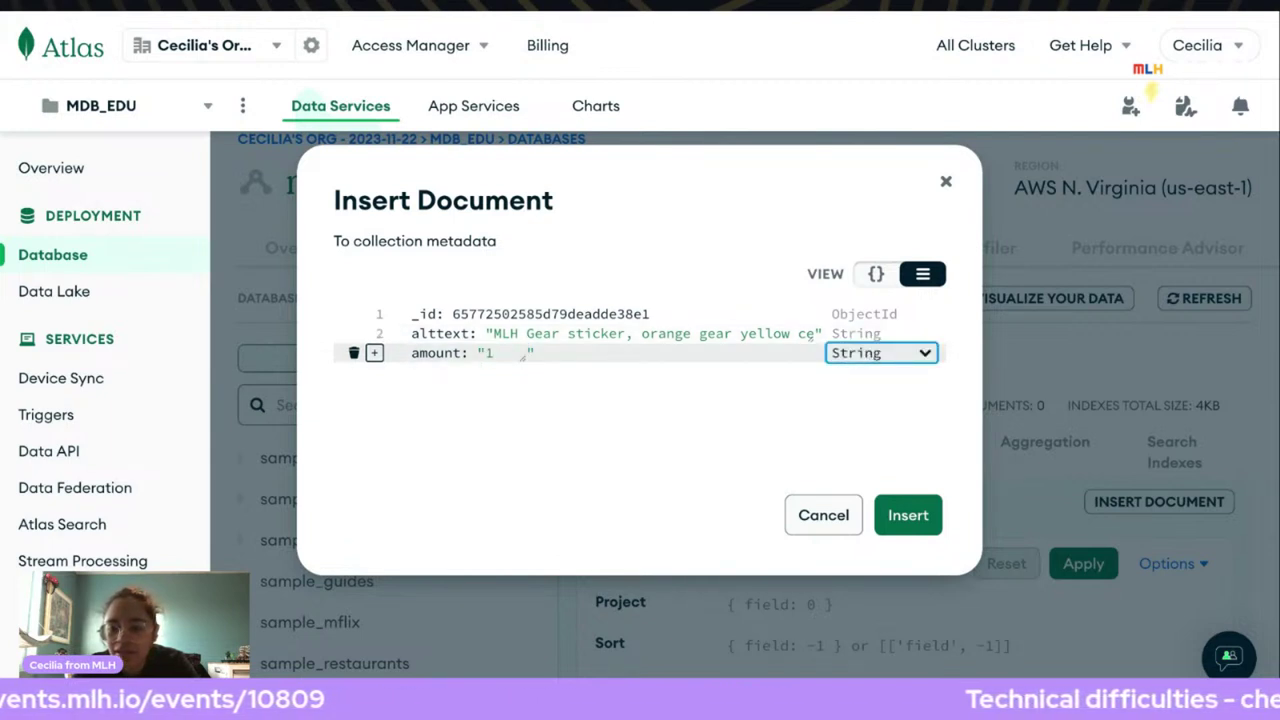
key("i")
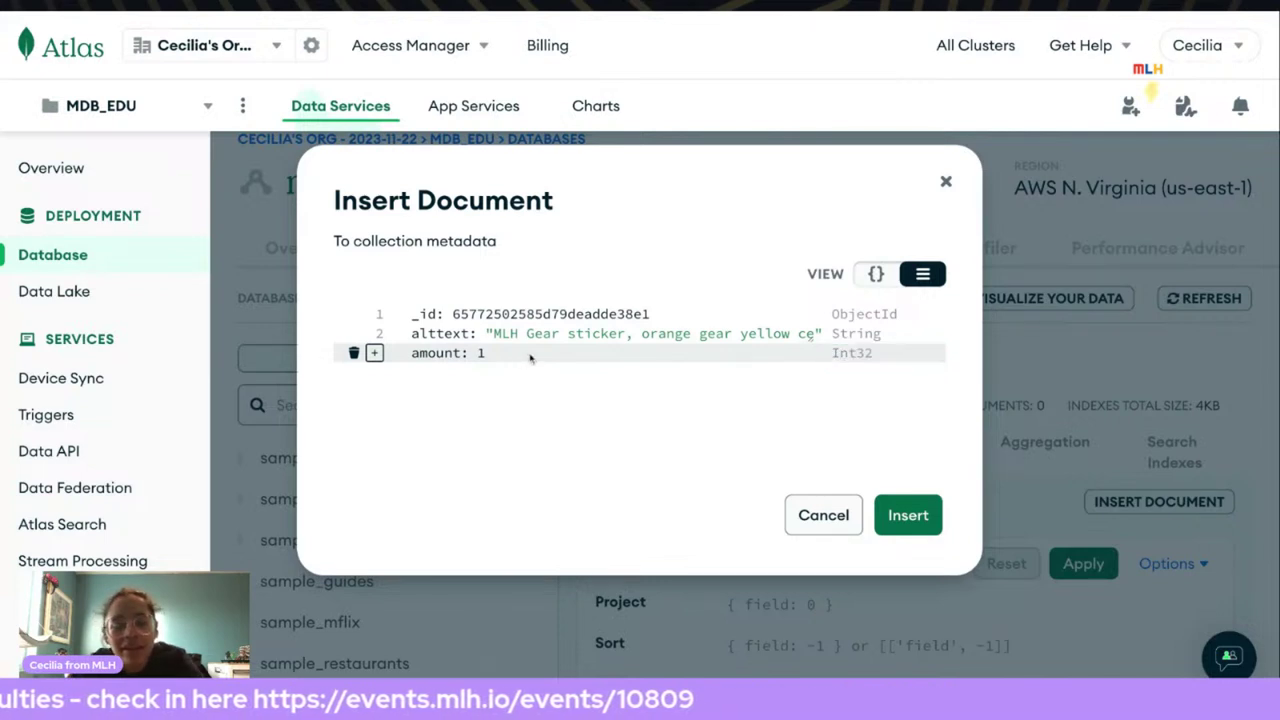
Add a String field named owner after amount with the value "Major League Hacking (MLH)".
left_click(374, 353)
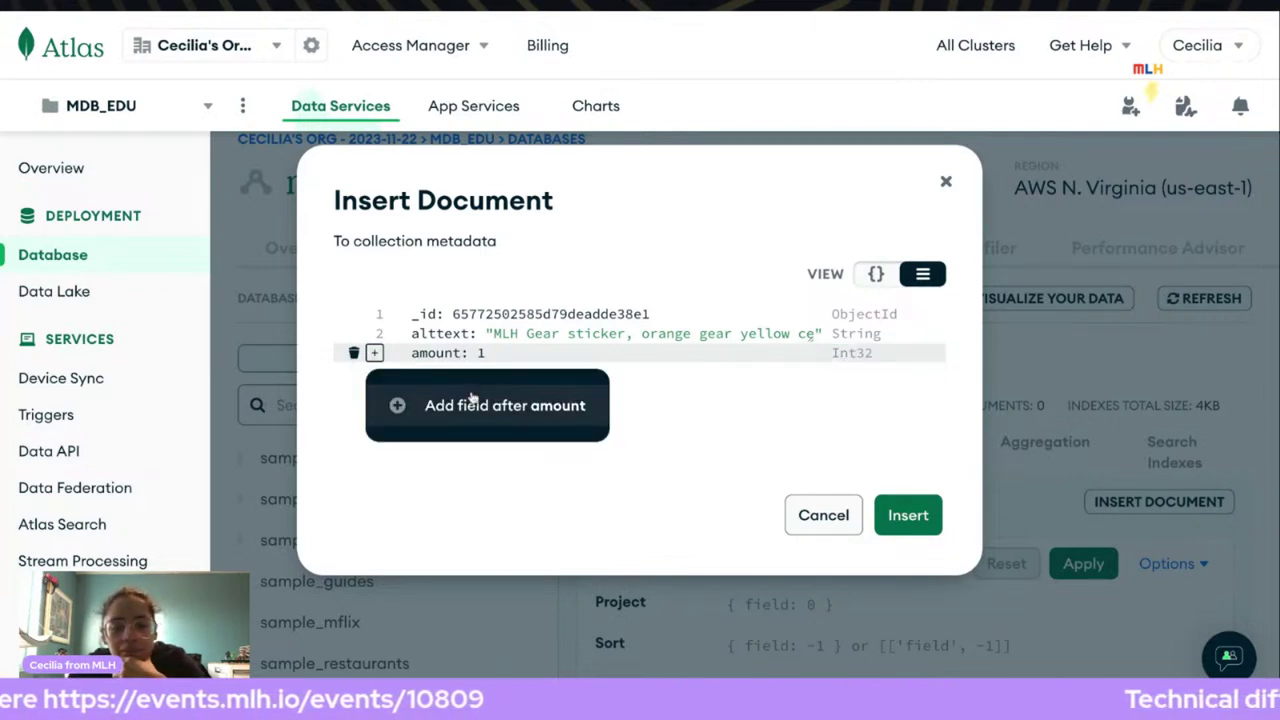
left_click(445, 399)
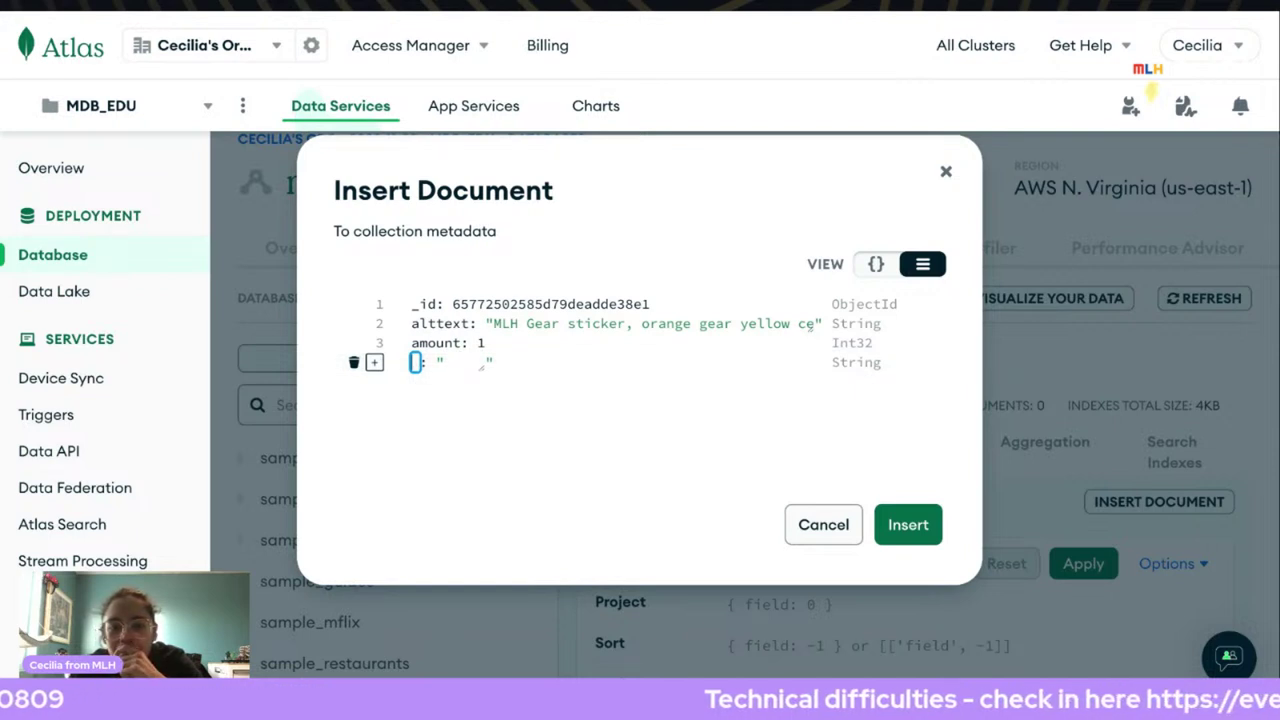
type("owner")
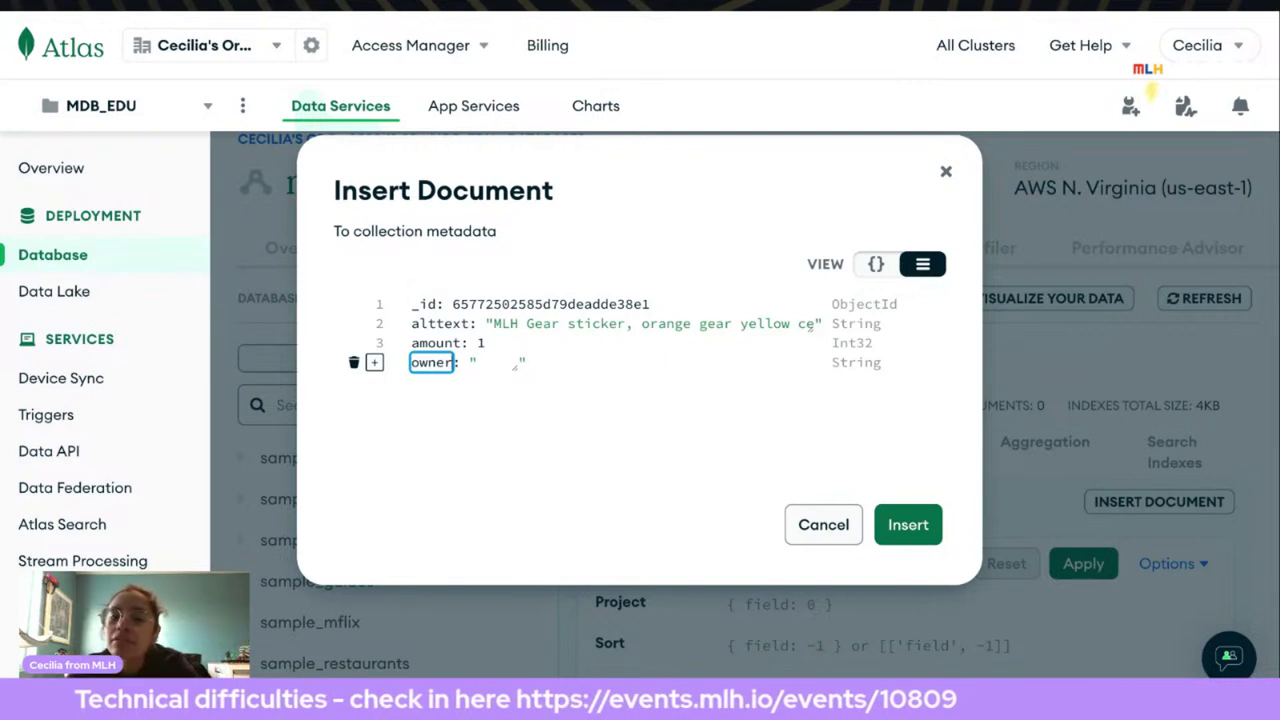
left_click(517, 362)
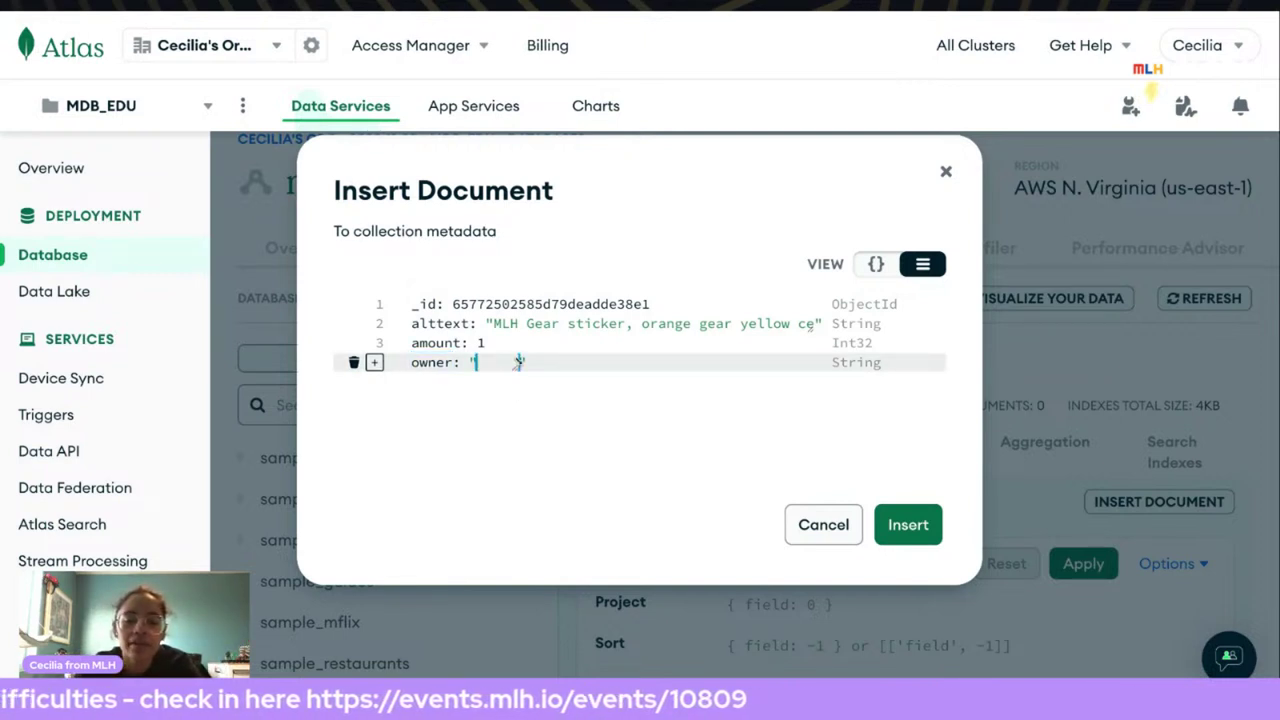
type("Major La")
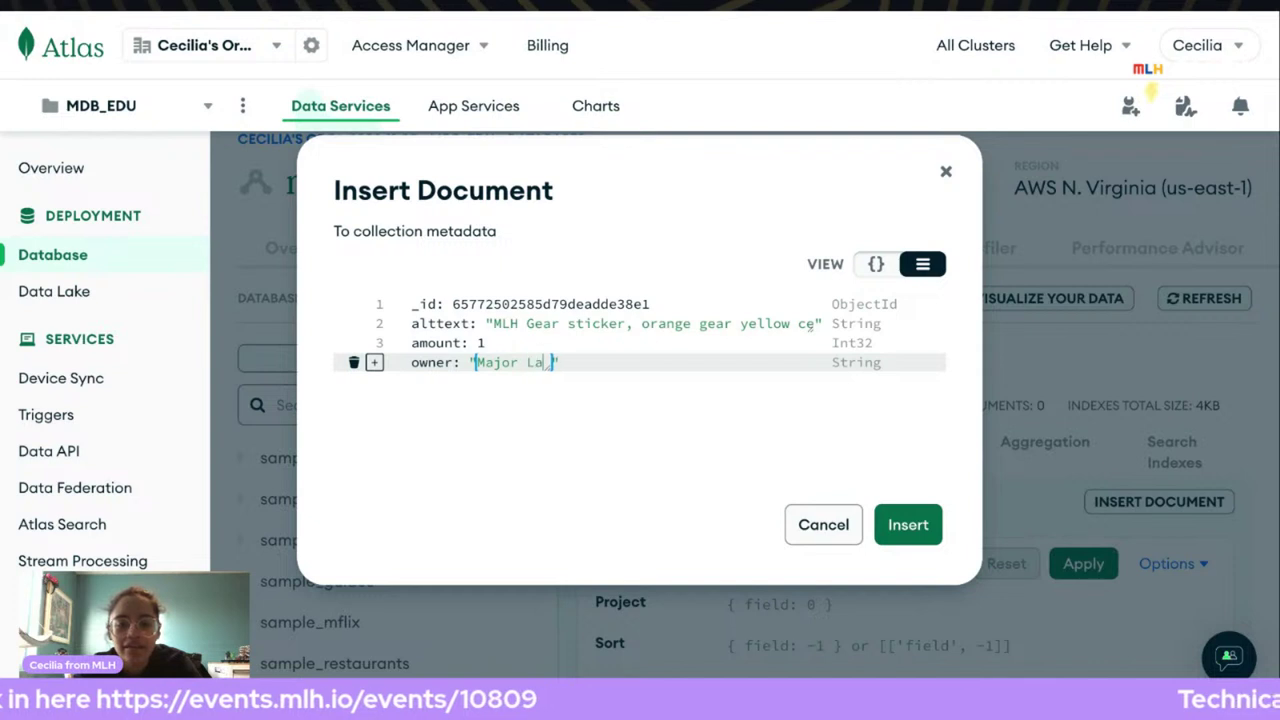
type("ague Hacking(M")
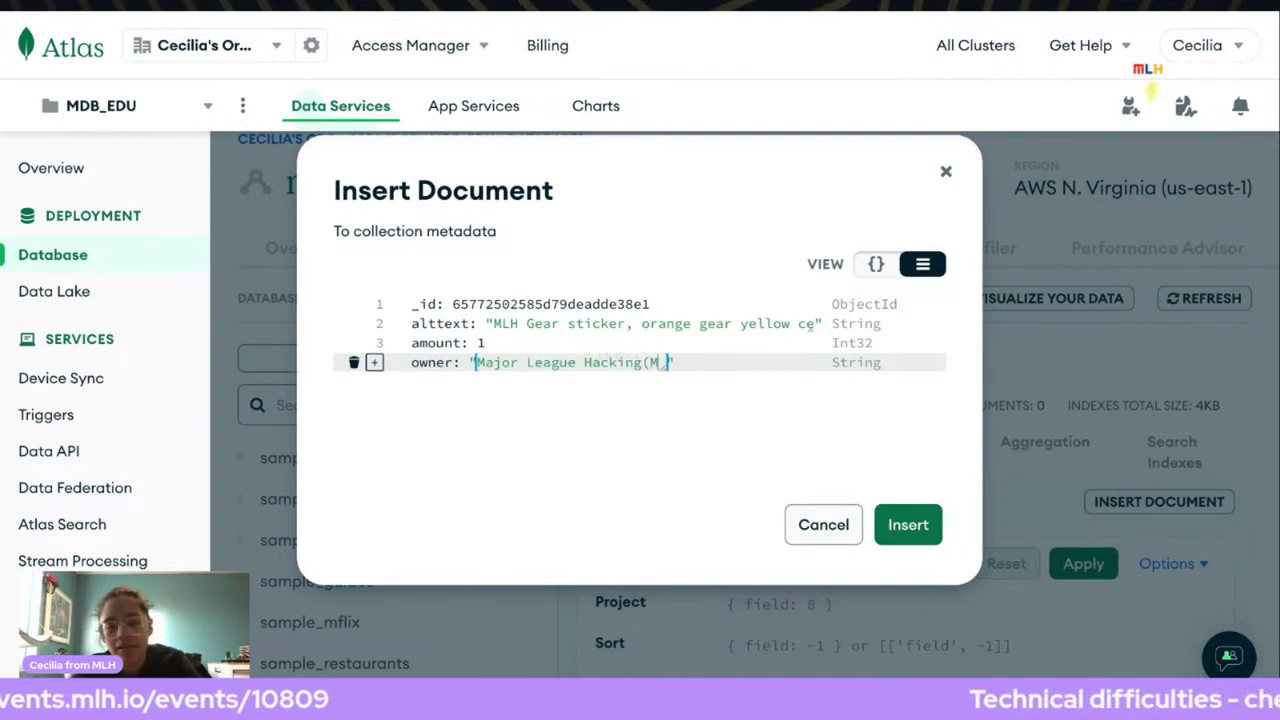
key("BackSpace")
key("BackSpace")
type("(MLH")
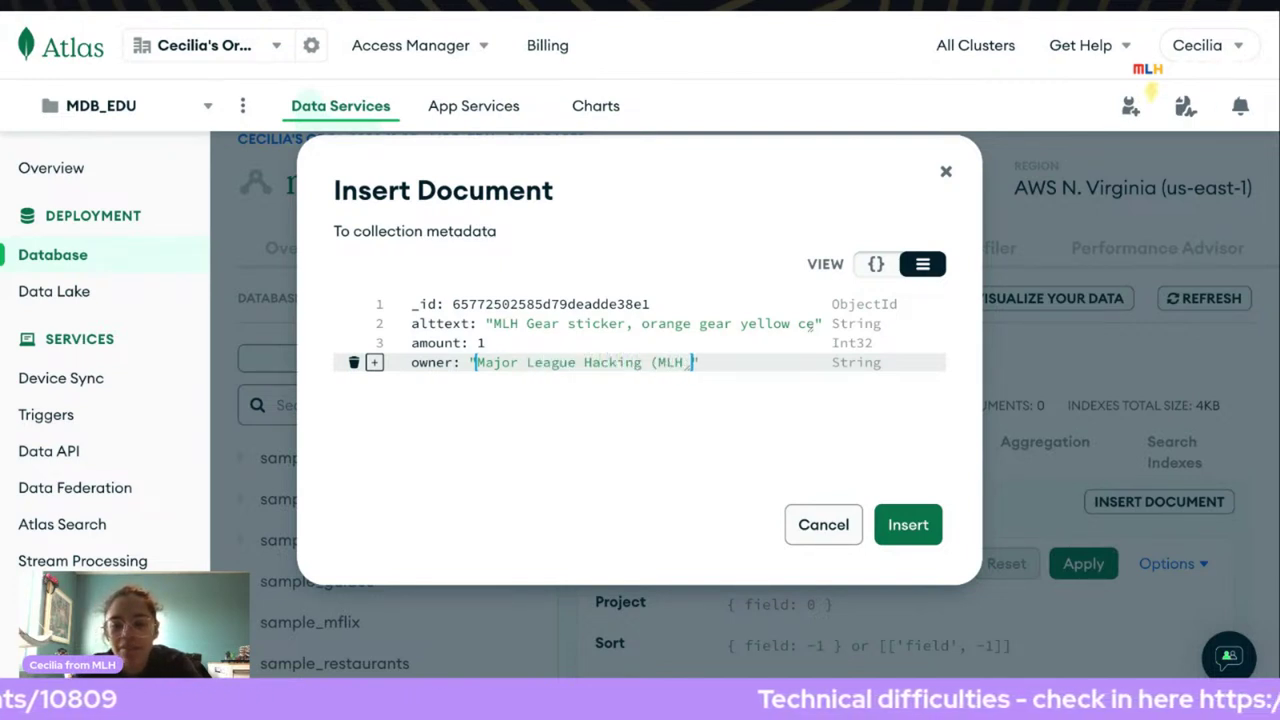
type(")")
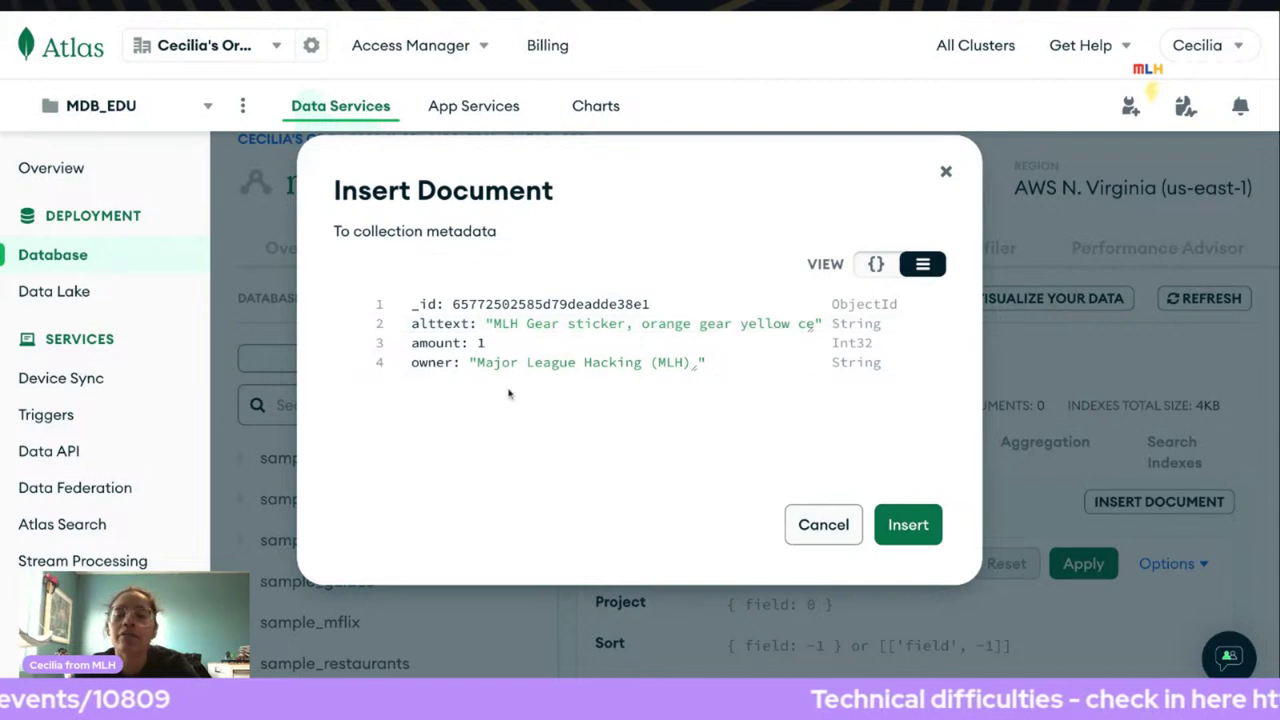
Show the new document as JSON, format it over several lines and review its _id, alttext, amount and owner fields.
left_click(876, 263)
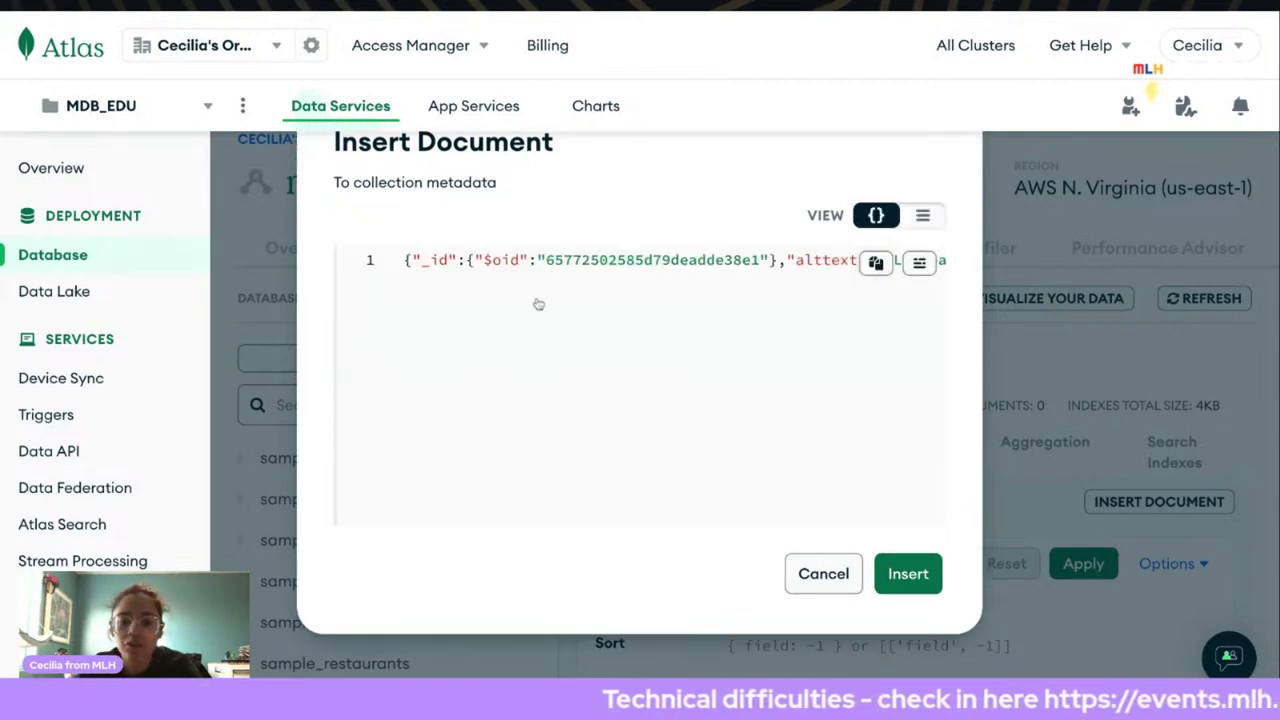
scroll(556, 290, "right", 5)
scroll(556, 290, "right", 8)
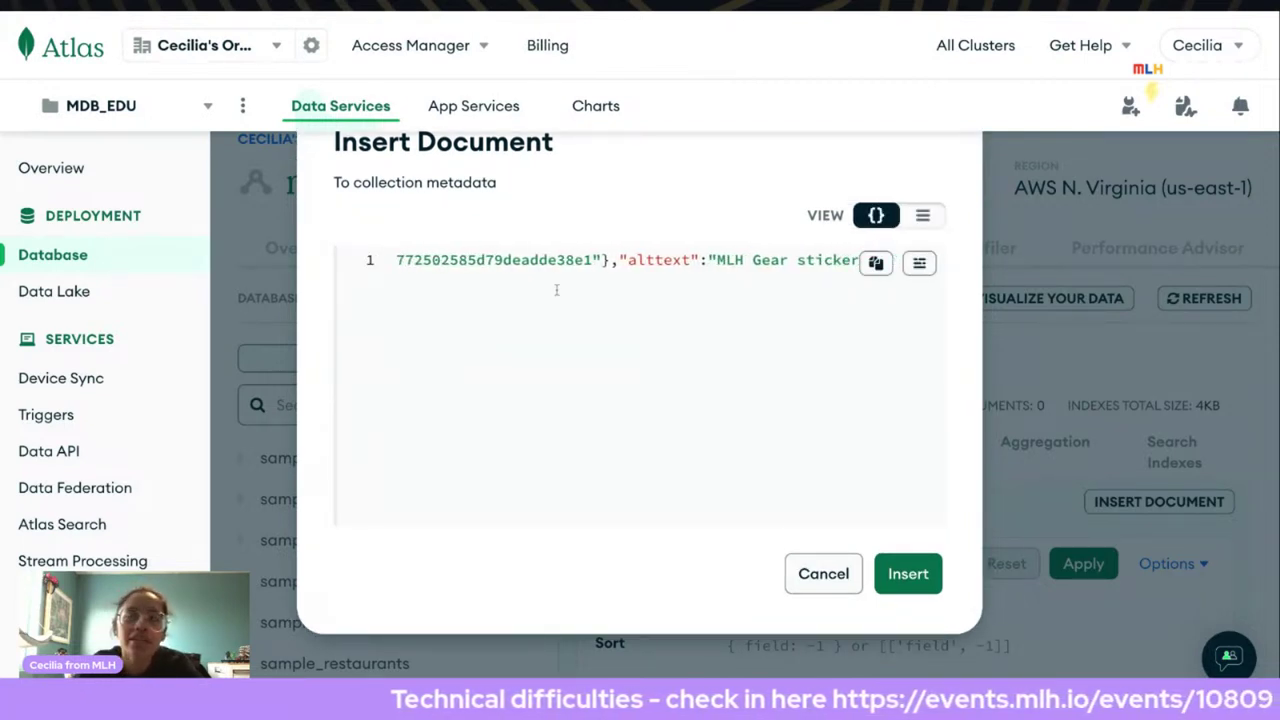
scroll(556, 290, "left", 3)
scroll(640, 300, "left", 8)
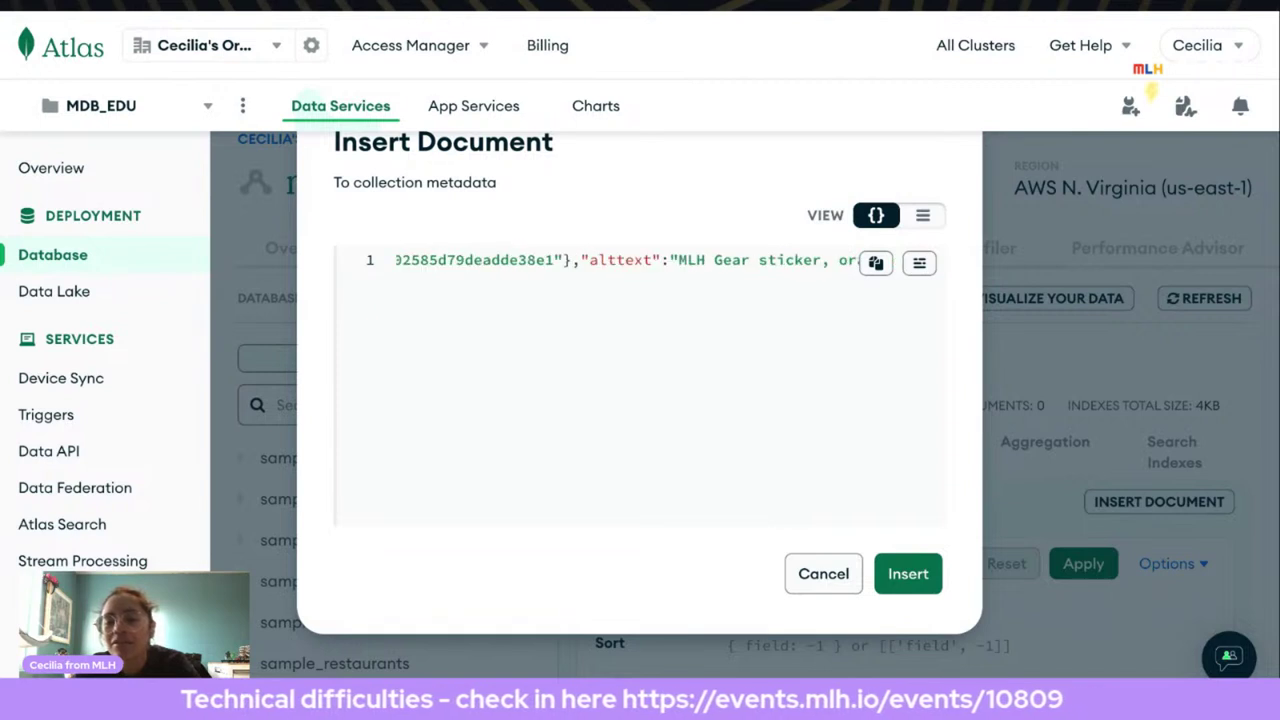
left_click(919, 263)
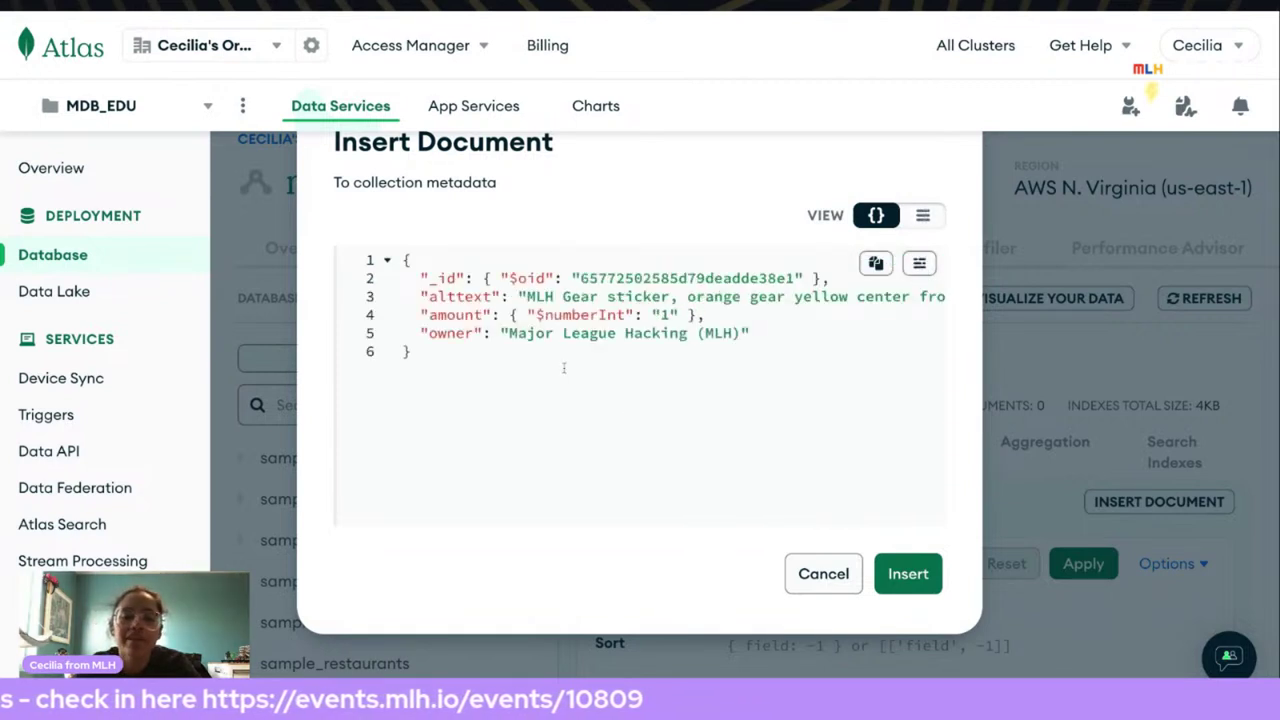
left_click(482, 335)
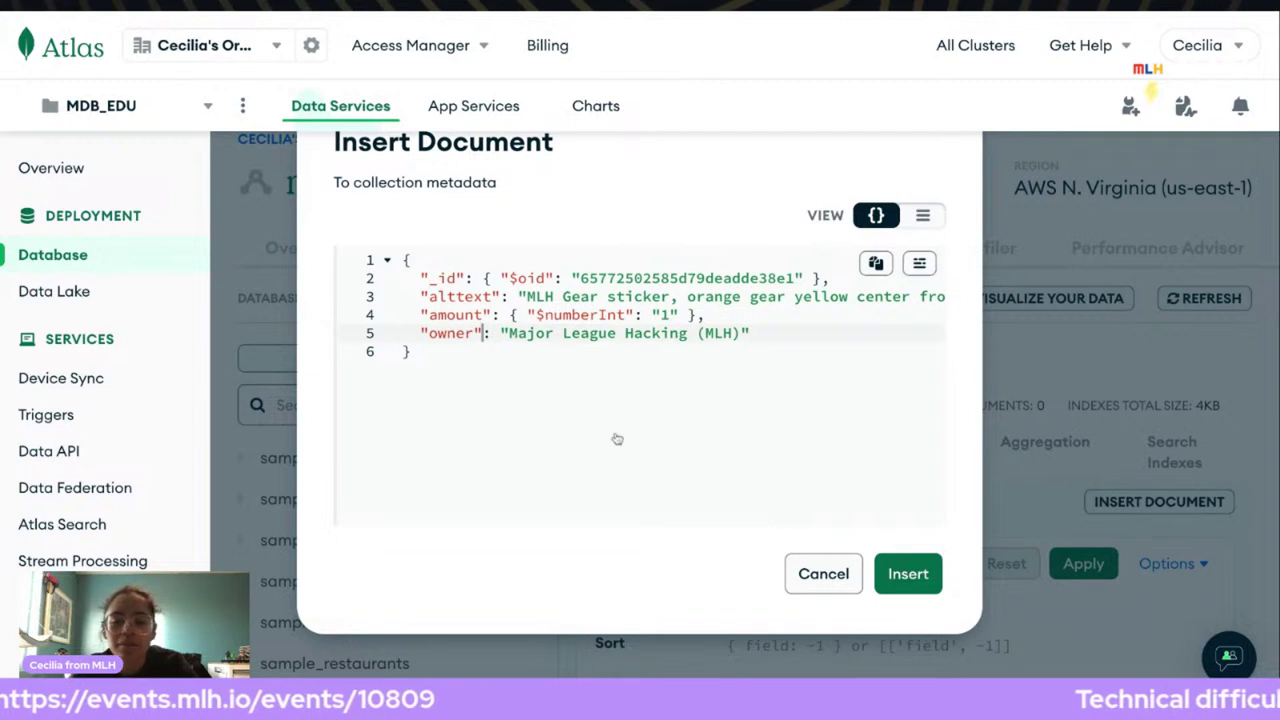
left_click_drag(403, 279, 828, 279)
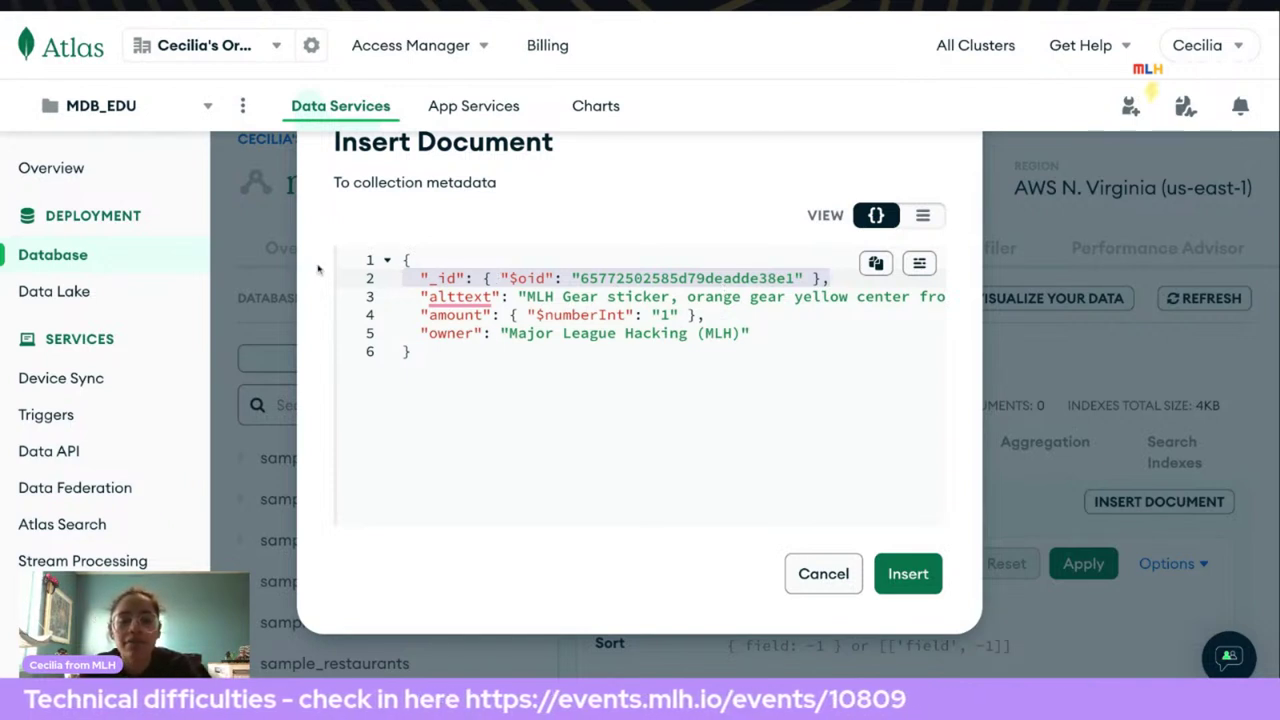
left_click(448, 316)
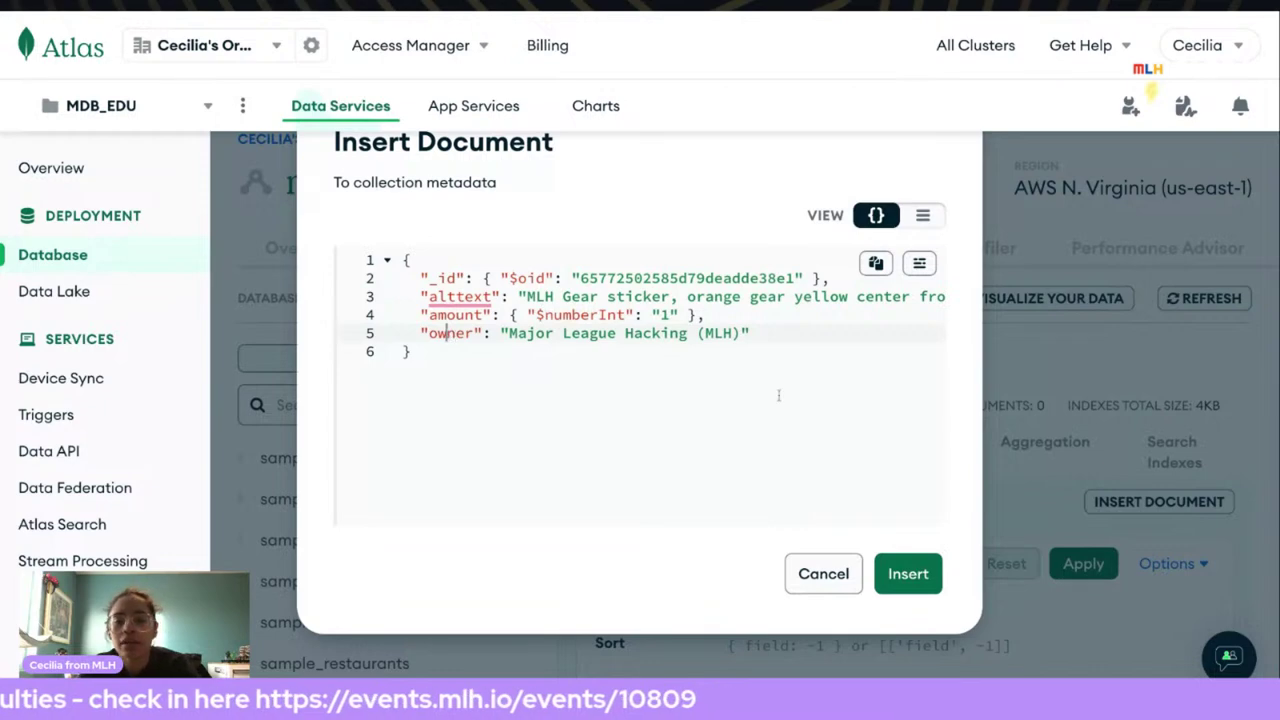
left_click(808, 387)
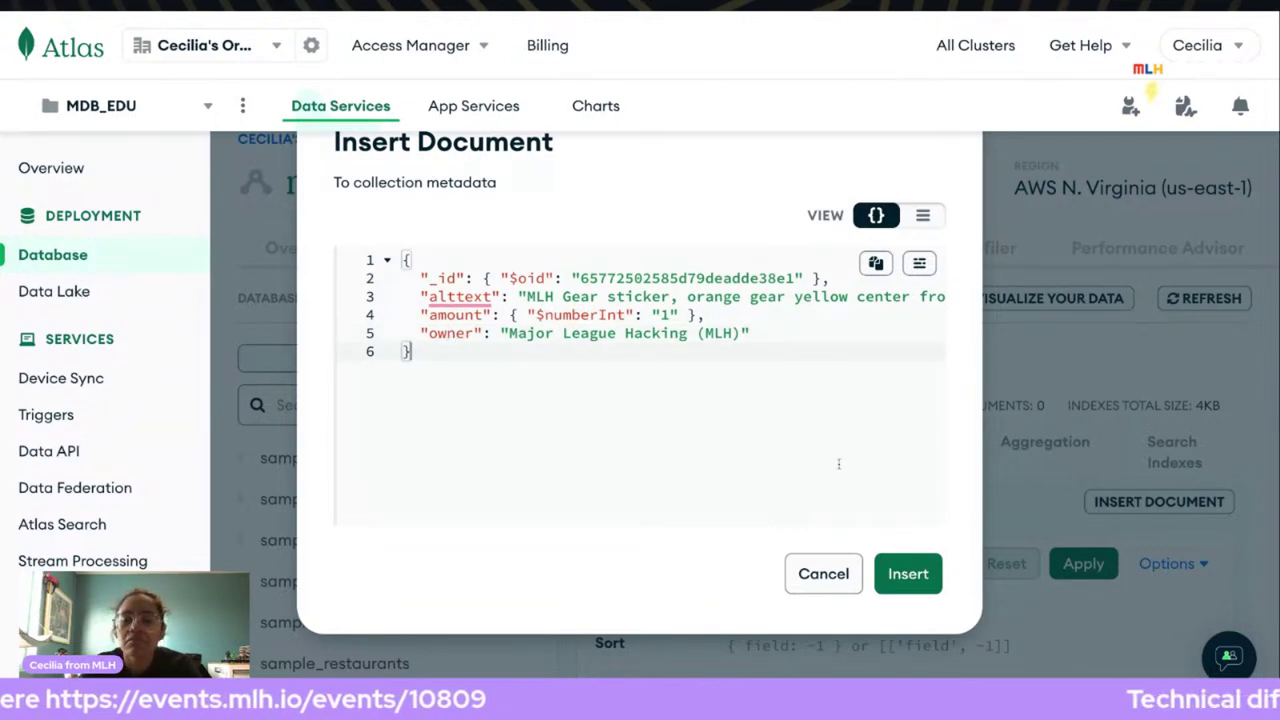
Insert the document into the stickers.metadata collection and refresh the list of databases and collections.
left_click(908, 588)
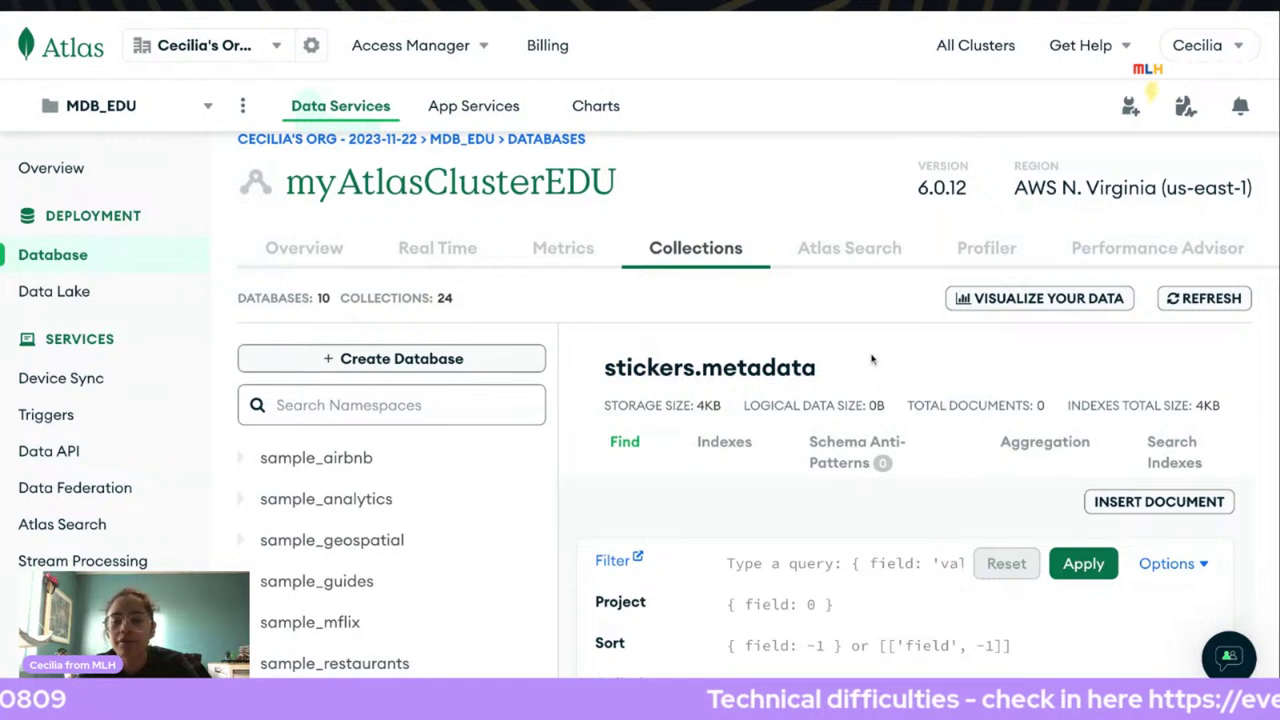
scroll(871, 358, "down", 1)
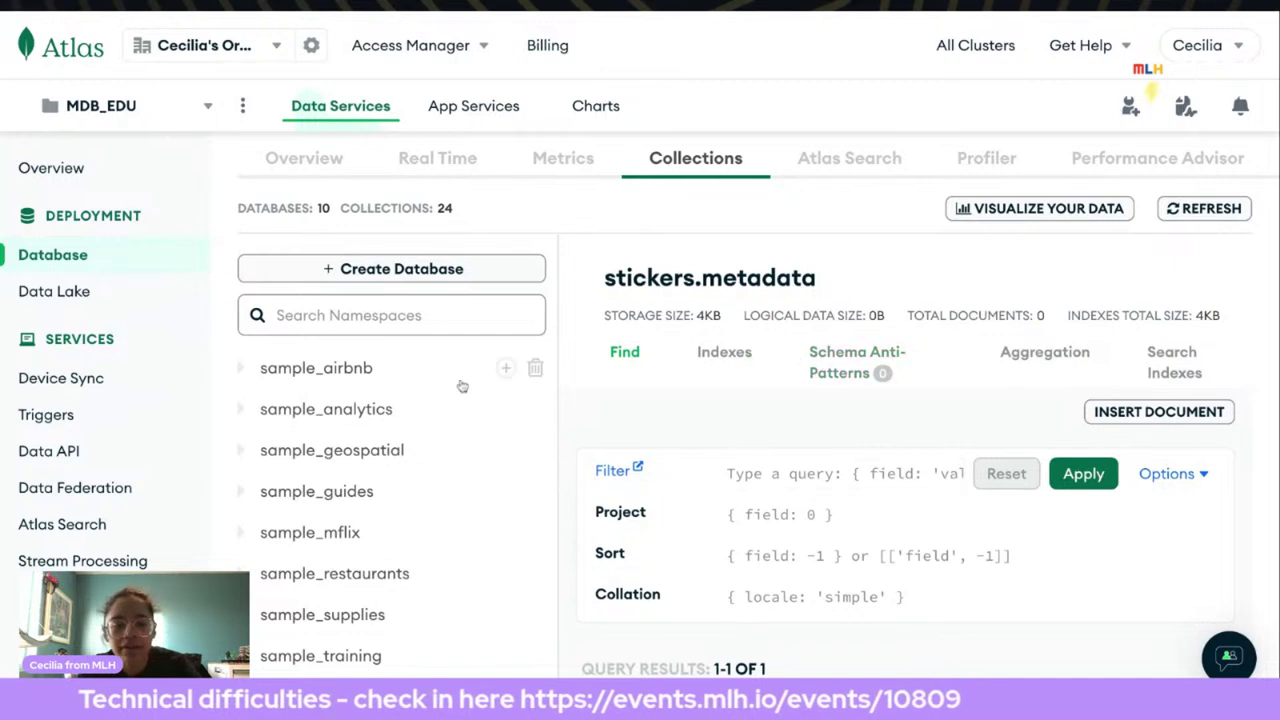
left_click(1204, 208)
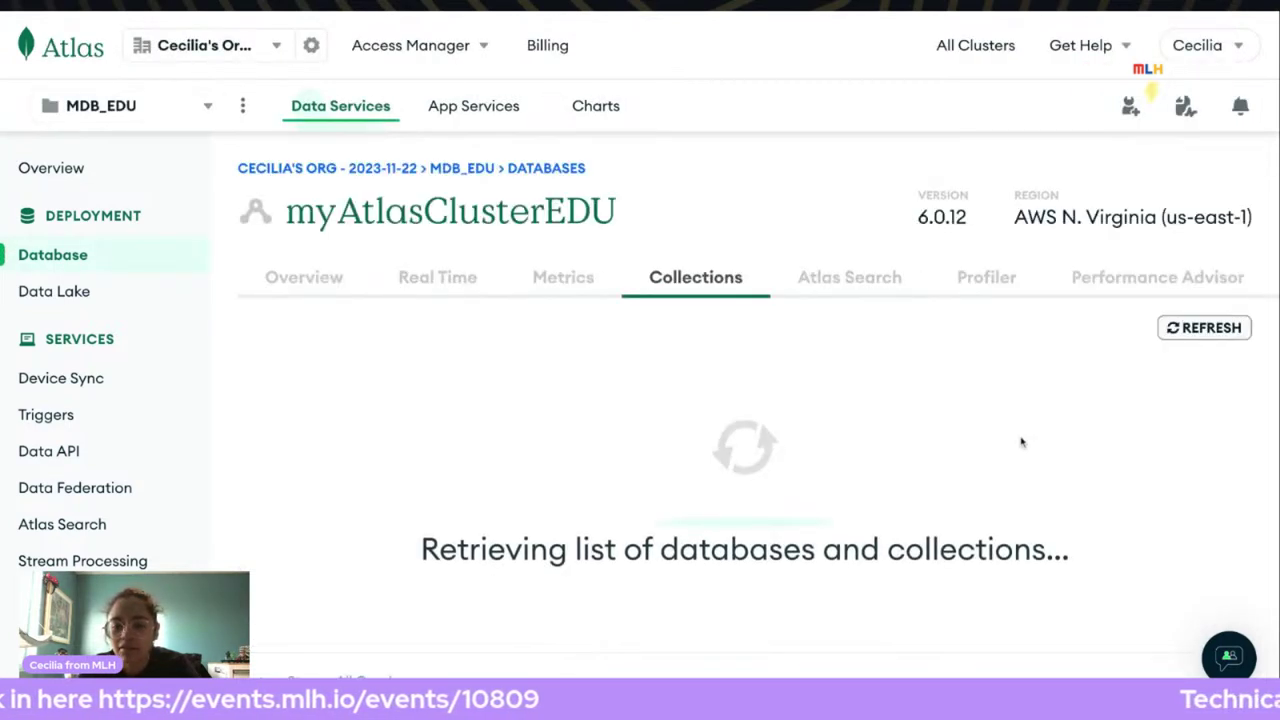
scroll(996, 490, "down", 3)
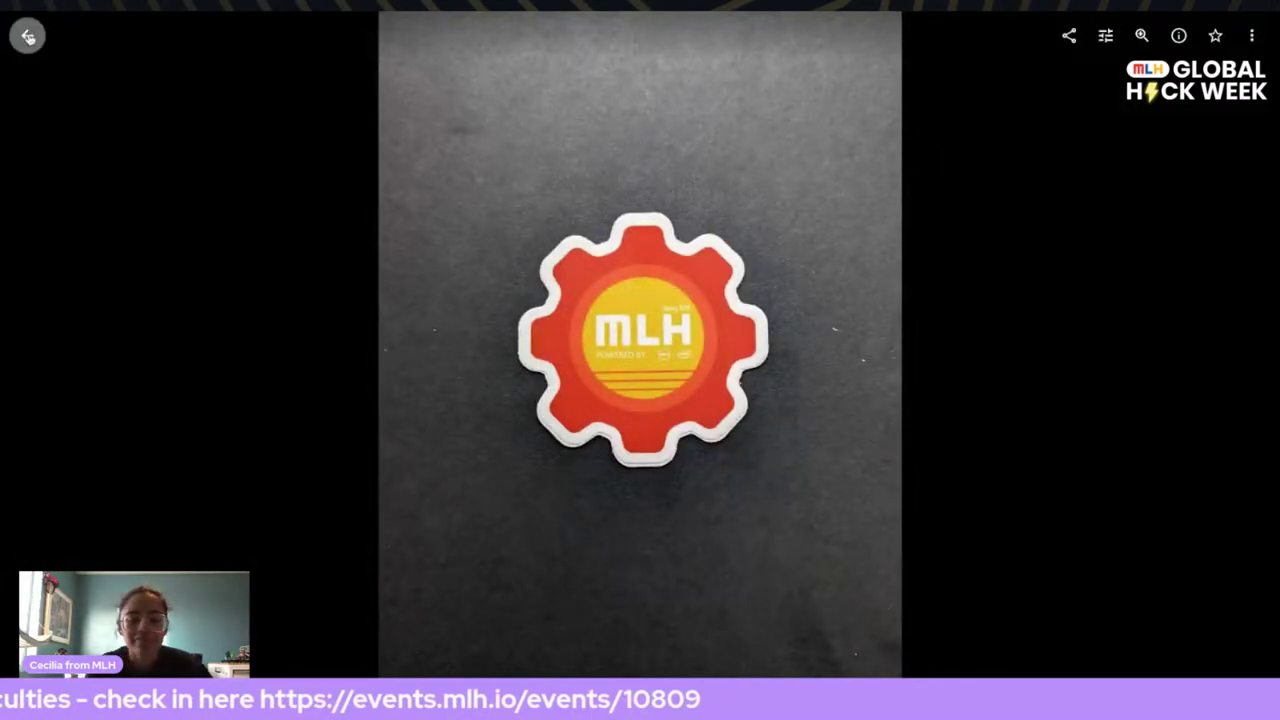
Look through the stickers proj photo album and view its first three sticker photos one by one at full size.
left_click(27, 35)
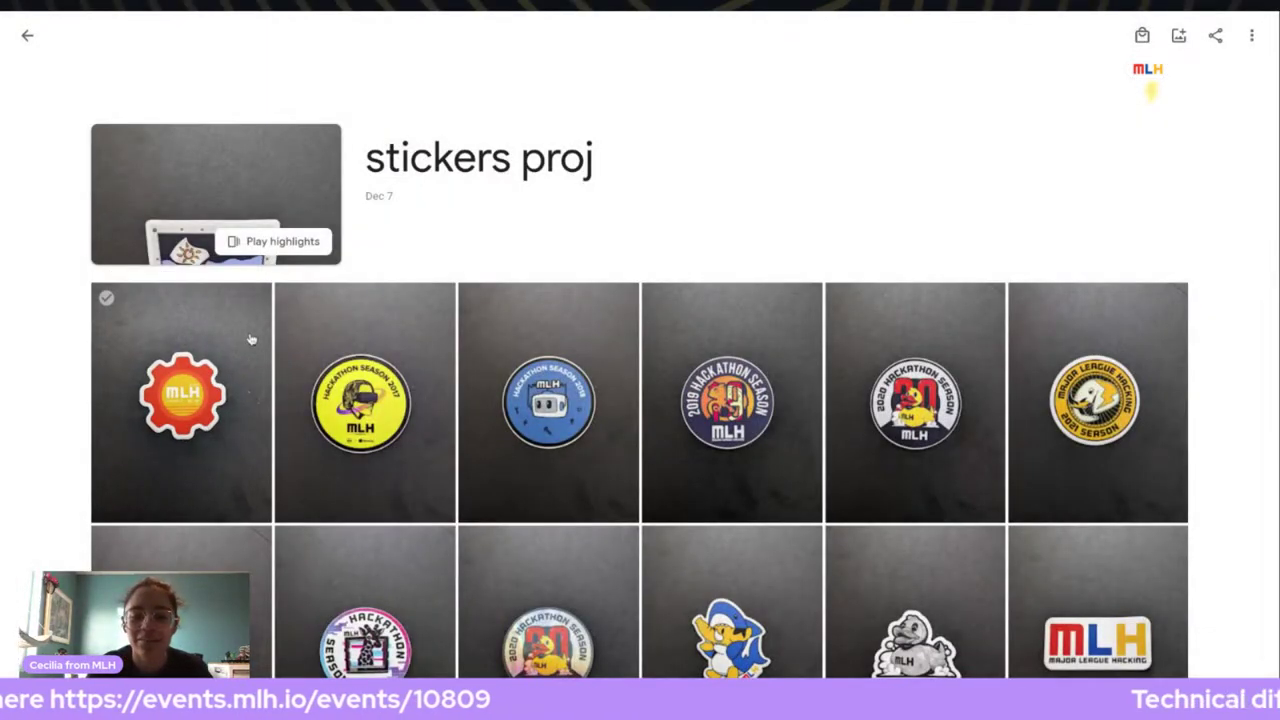
scroll(751, 251, "down", 4)
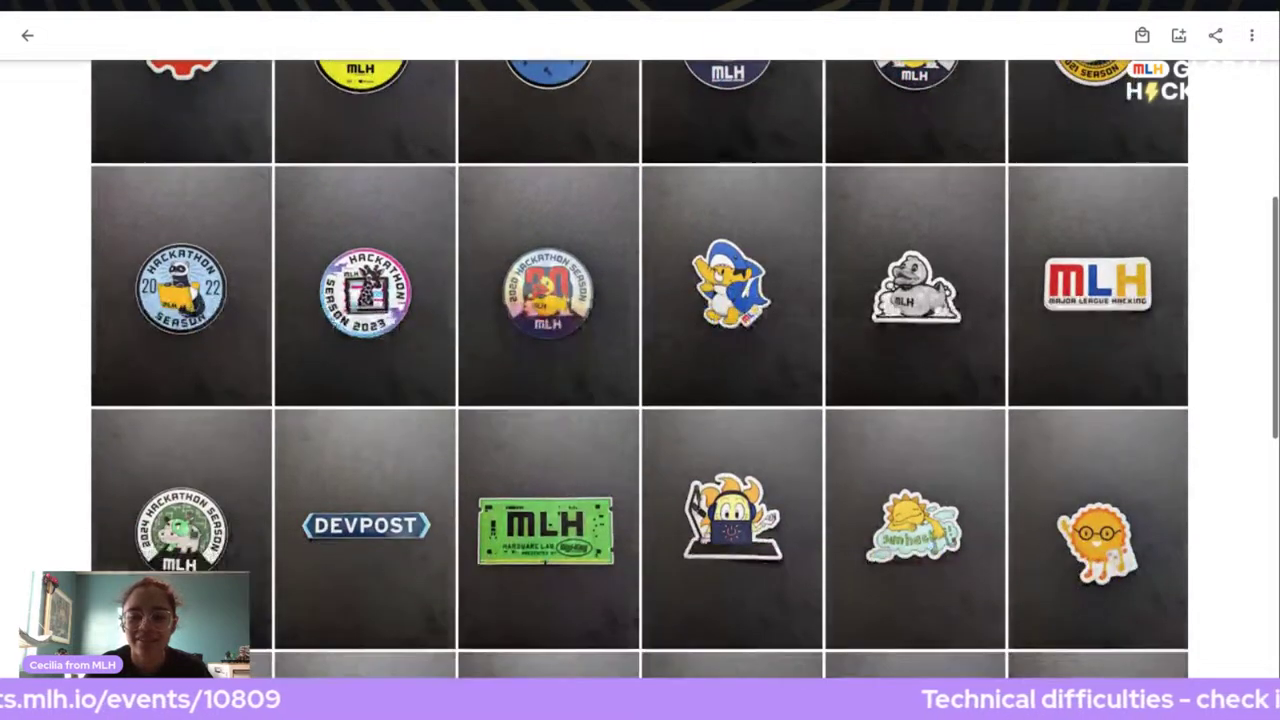
scroll(640, 350, "down", 3)
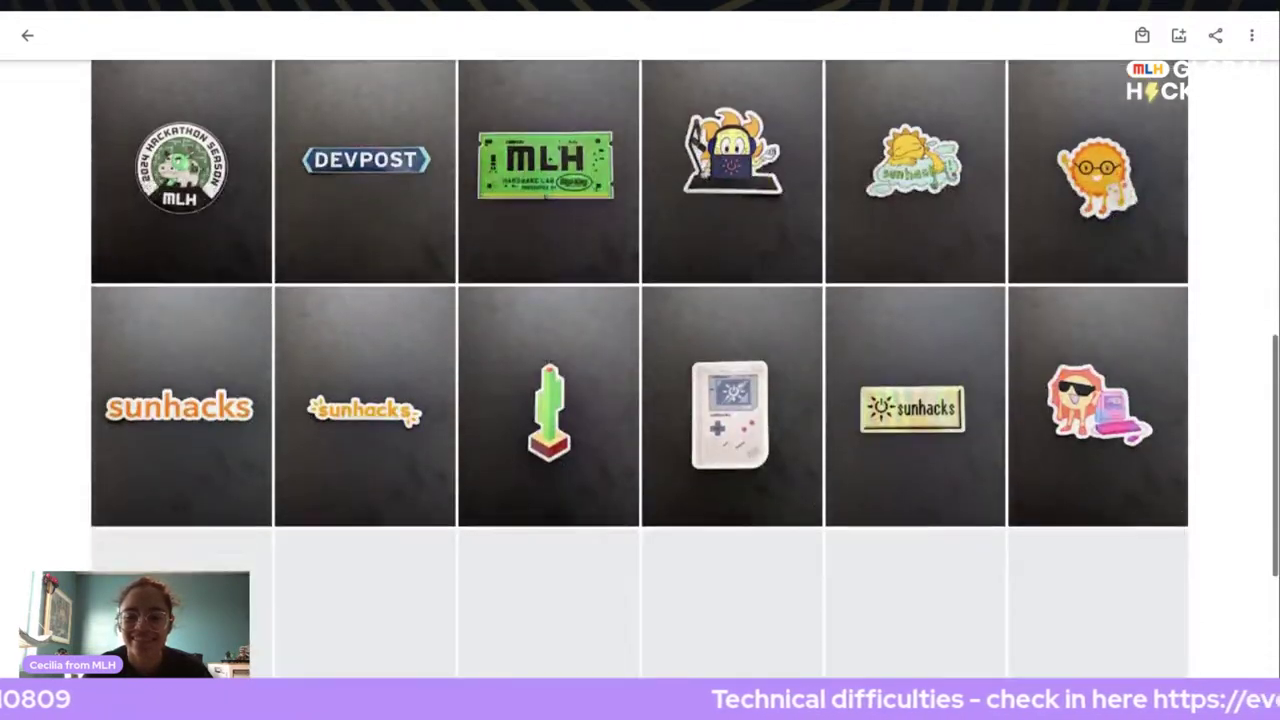
scroll(640, 350, "down", 2)
scroll(640, 350, "down", 2)
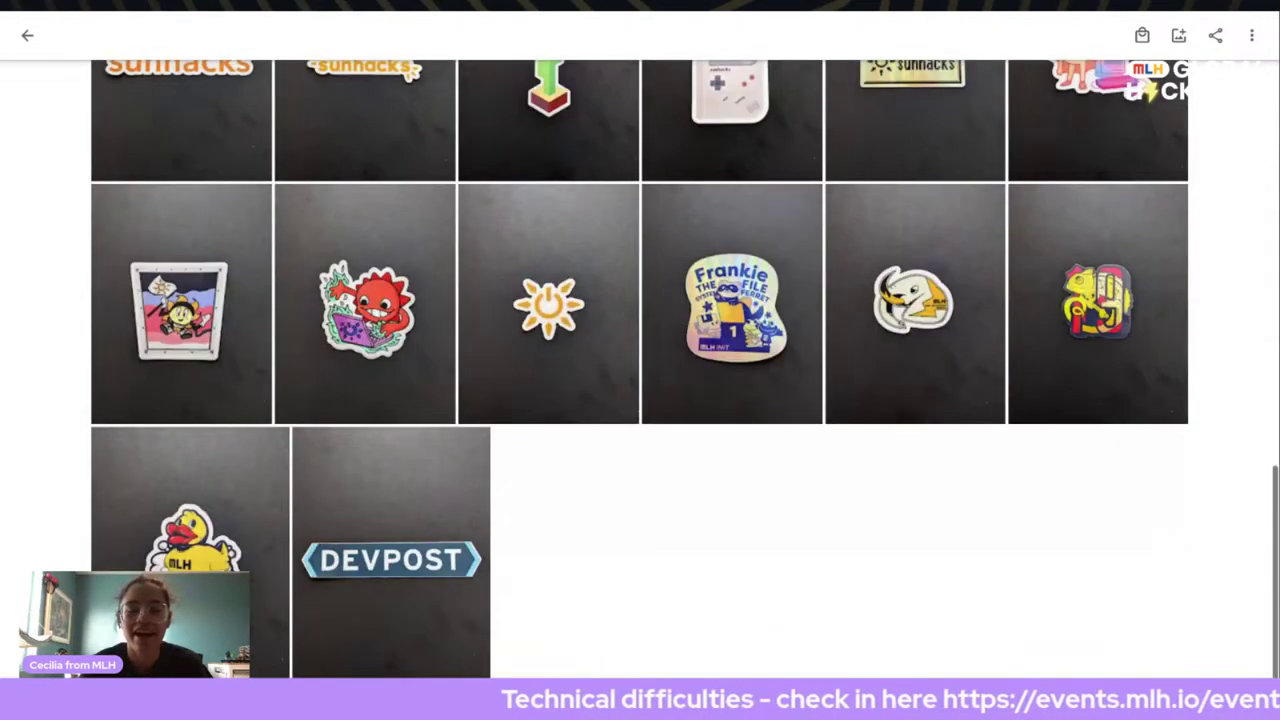
key("Home")
left_click(212, 390)
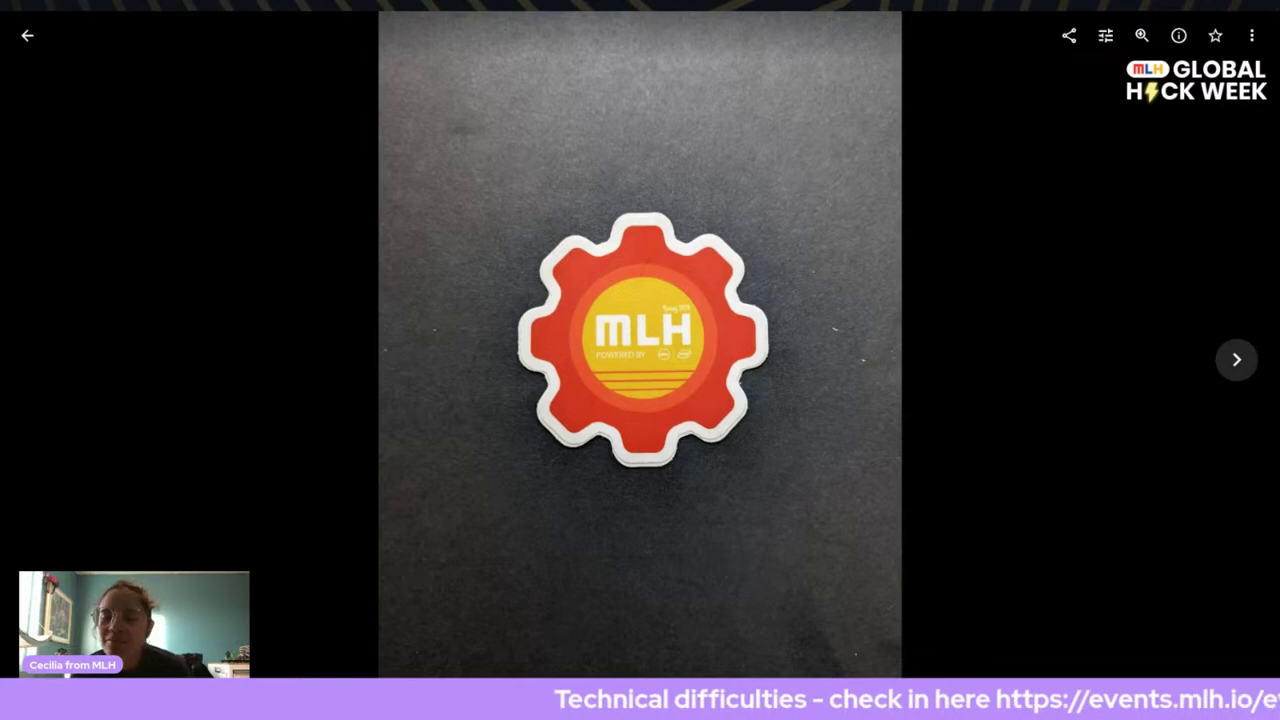
key("Right")
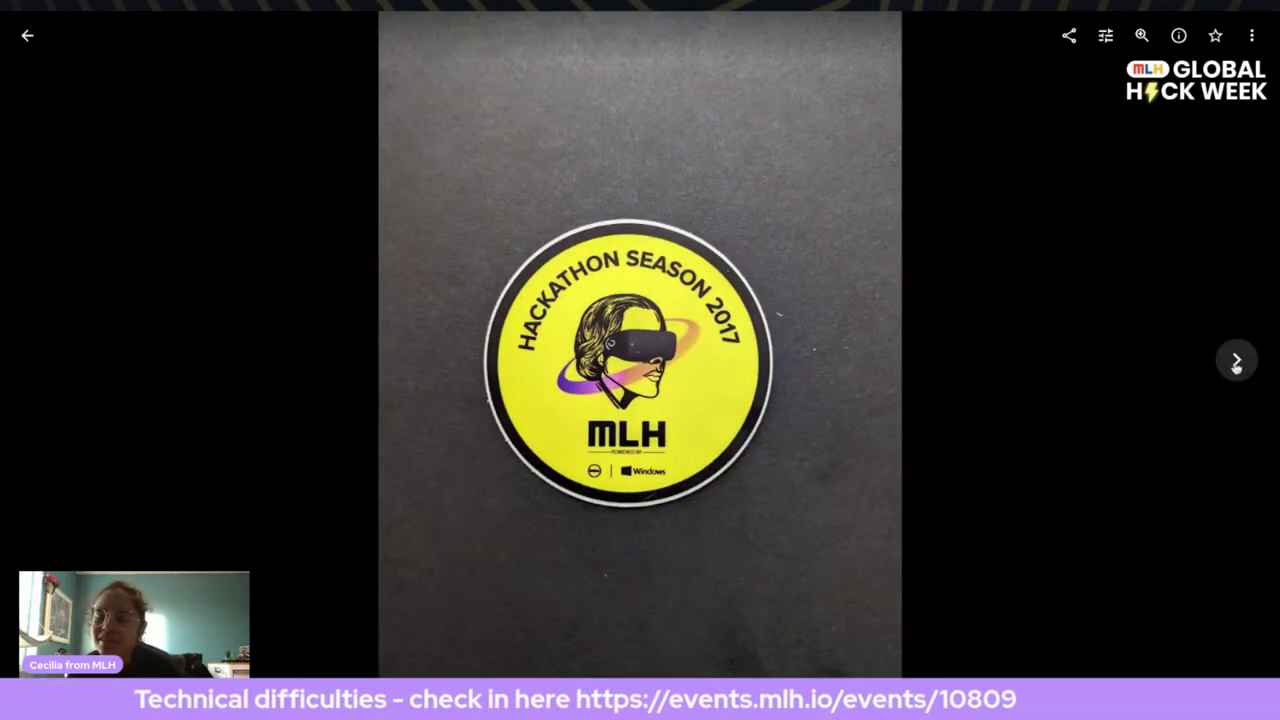
left_click(1236, 361)
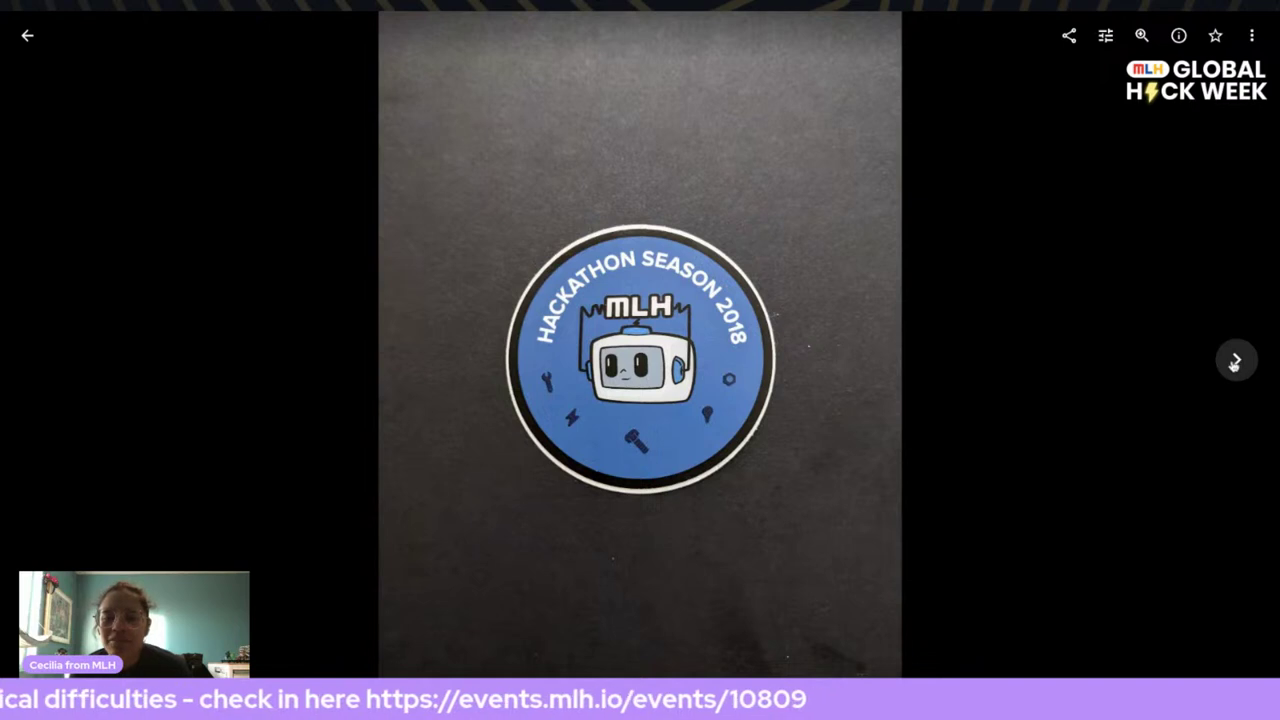